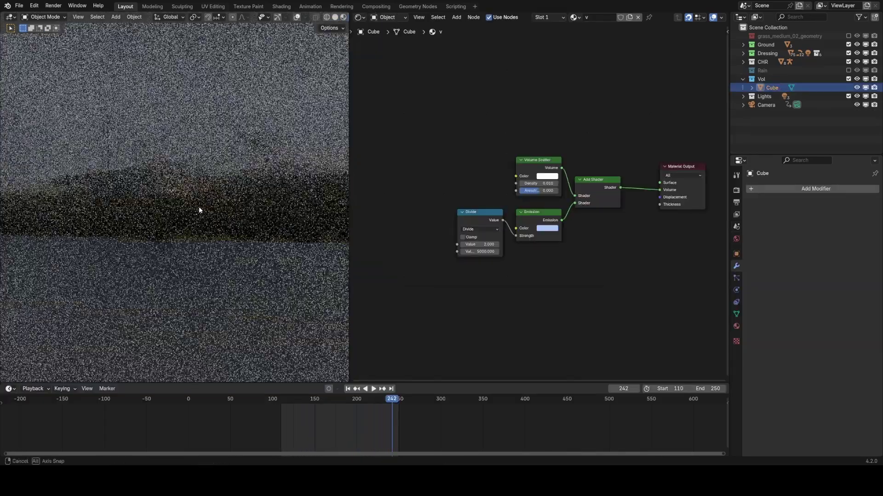
pyautogui.moveTo(200, 208); pyautogui.dragTo(203, 194, button='middle')
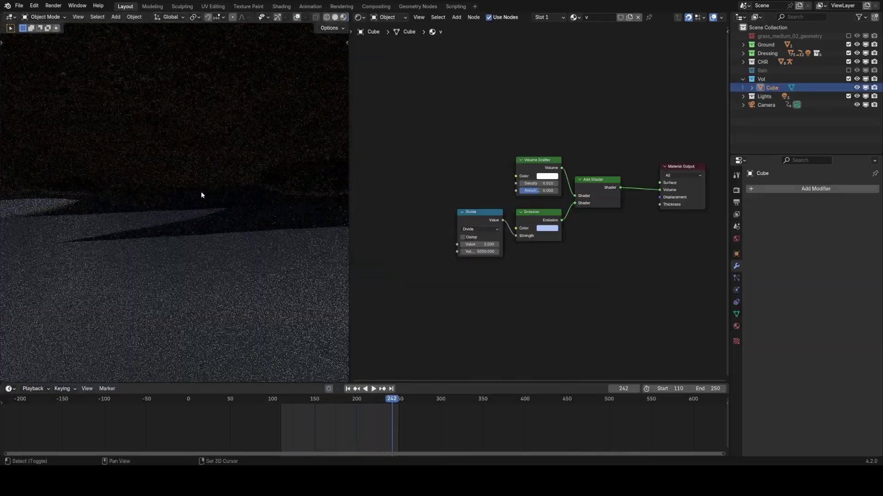
pyautogui.press('KP_0')
pyautogui.moveTo(163, 248); pyautogui.dragTo(193, 228, button='middle')
pyautogui.press('KP_0')
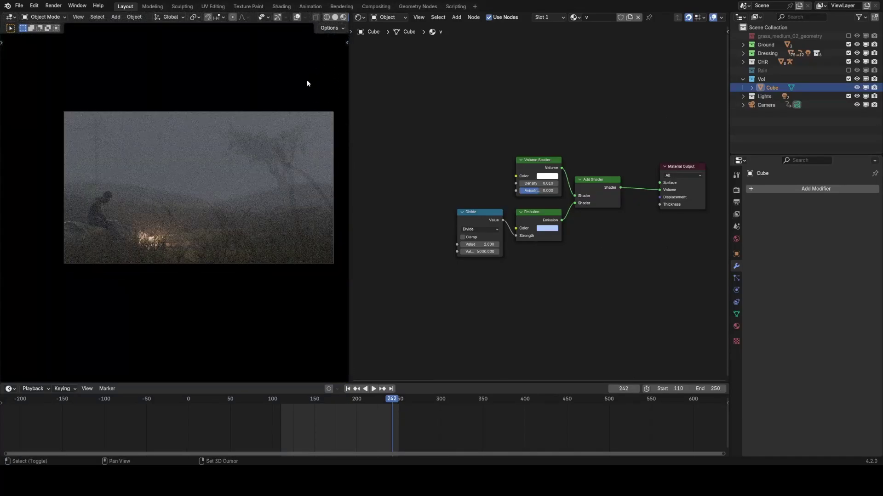
pyautogui.keyDown('shift'); pyautogui.moveTo(303, 87); pyautogui.dragTo(284, 94, button='middle'); pyautogui.keyUp('shift')
pyautogui.scroll(1, 275, 103)
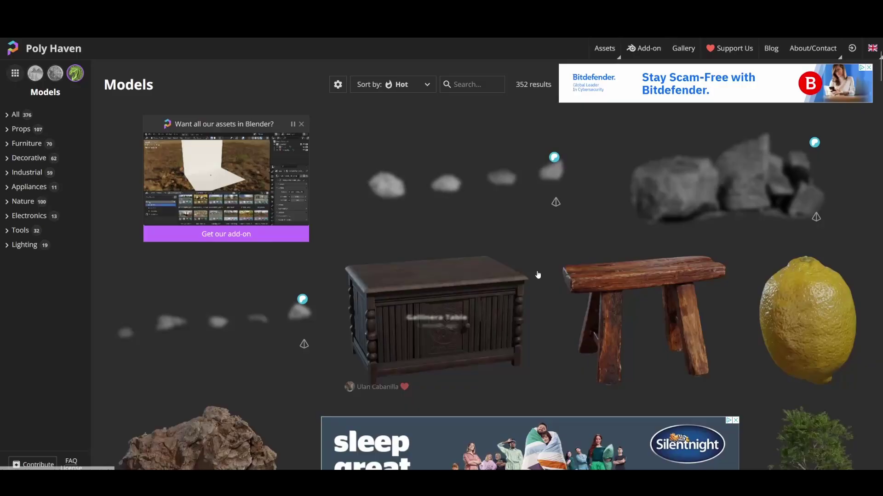
# Step: Switch to Poly Haven and browse the model library for scene assets
pyautogui.scroll(-3, 511, 277)
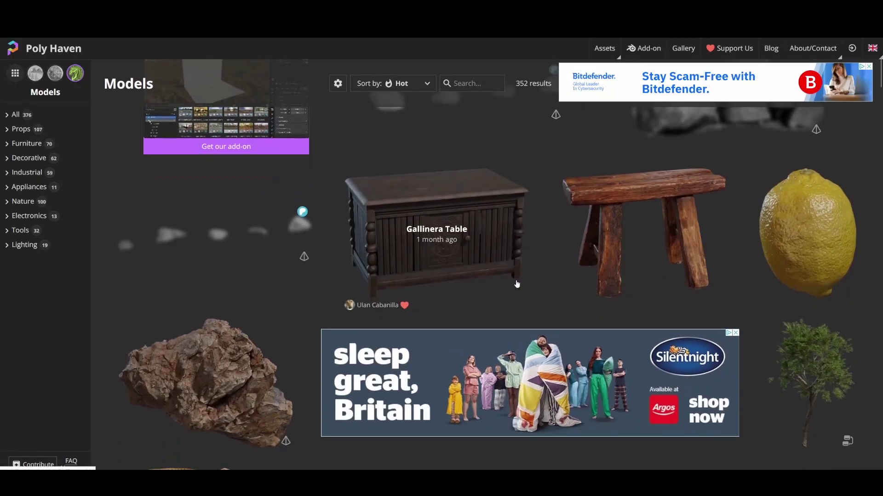
pyautogui.scroll(-10, 511, 278)
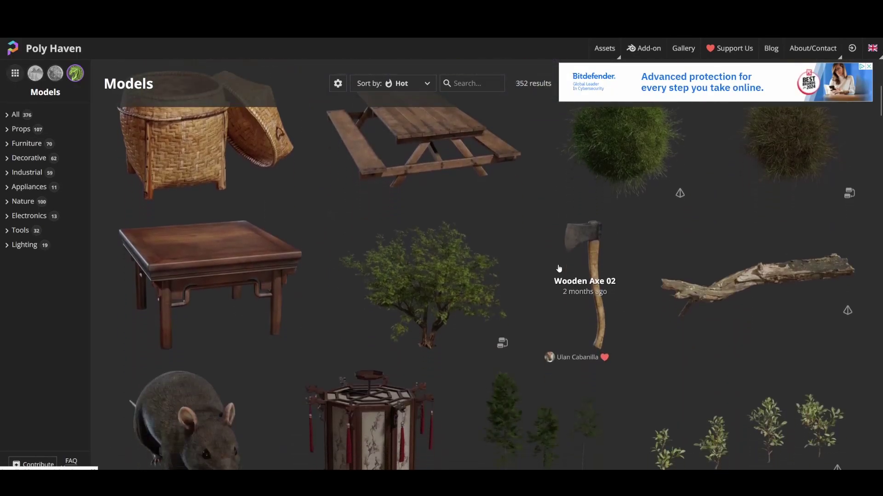
pyautogui.scroll(-10, 562, 265)
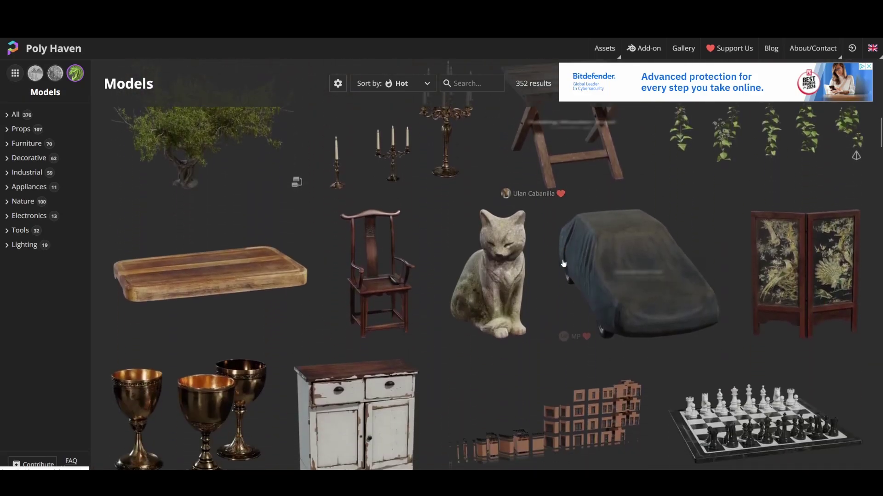
pyautogui.scroll(-8, 633, 237)
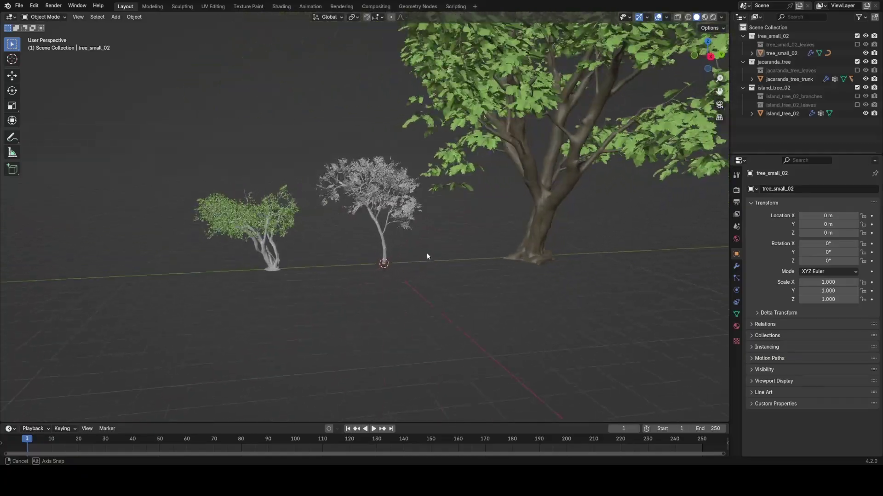
# Step: Delete the large jacaranda tree and the tree_small_02 tree, keeping only island_tree_02
pyautogui.moveTo(427, 253); pyautogui.dragTo(567, 223, button='middle')
pyautogui.moveTo(547, 134); pyautogui.dragTo(549, 138)
pyautogui.press('x')
pyautogui.click(558, 211)
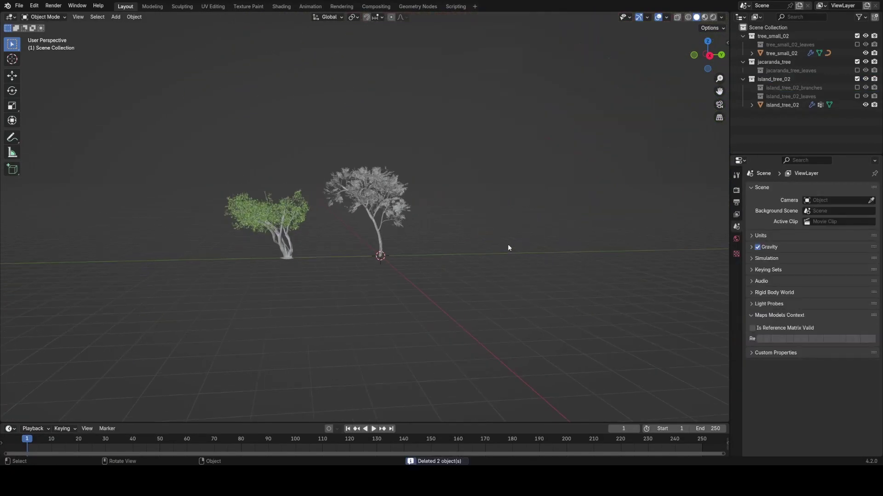
pyautogui.scroll(3, 508, 249)
pyautogui.press('Delete')
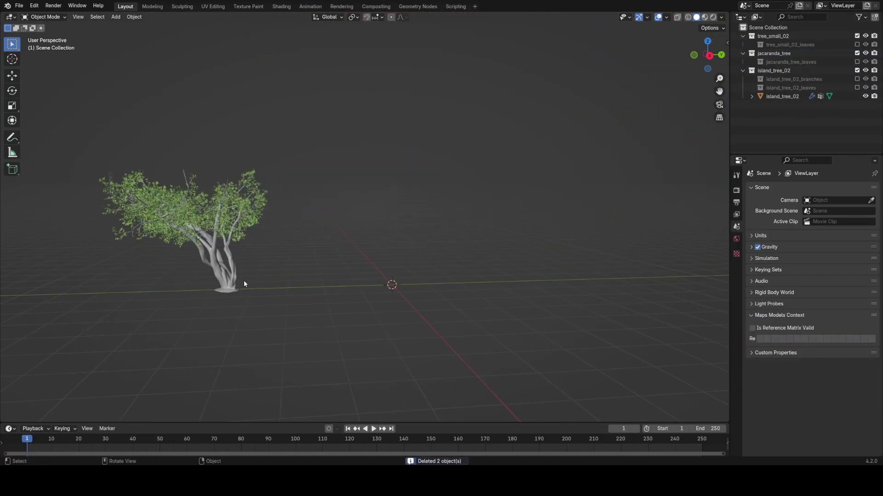
# Step: Move island_tree_02 to the world origin along the Y axis and deselect it
pyautogui.click(243, 284)
pyautogui.press('g')
pyautogui.click(400, 279)
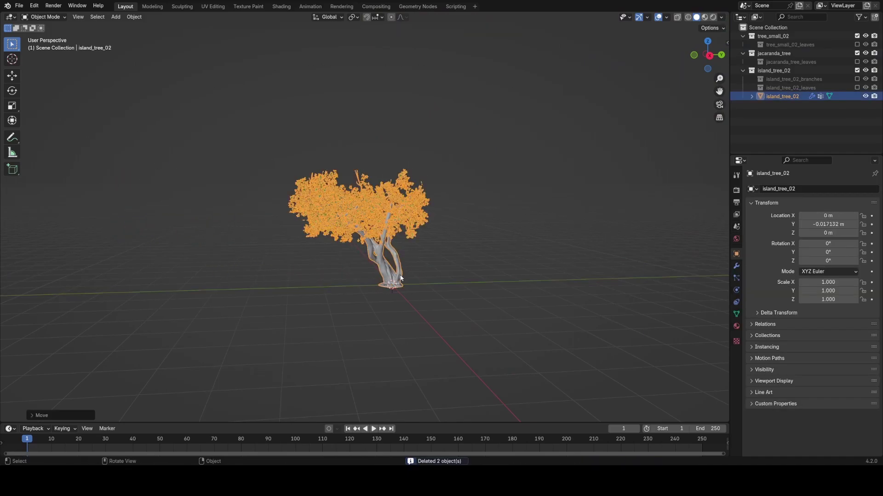
pyautogui.click(476, 262)
pyautogui.moveTo(477, 262); pyautogui.dragTo(420, 209, button='middle')
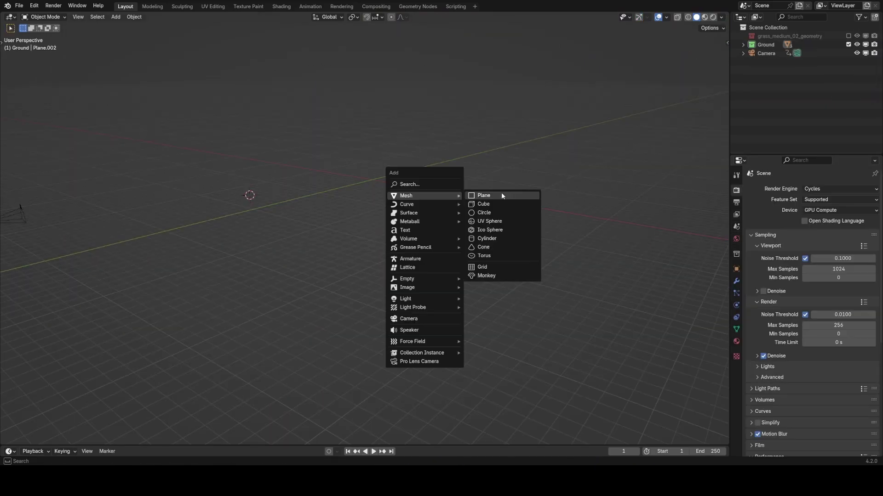
# Step: Add a plane and scale it up into a large ground surface filling the camera's foreground
pyautogui.click(501, 195)
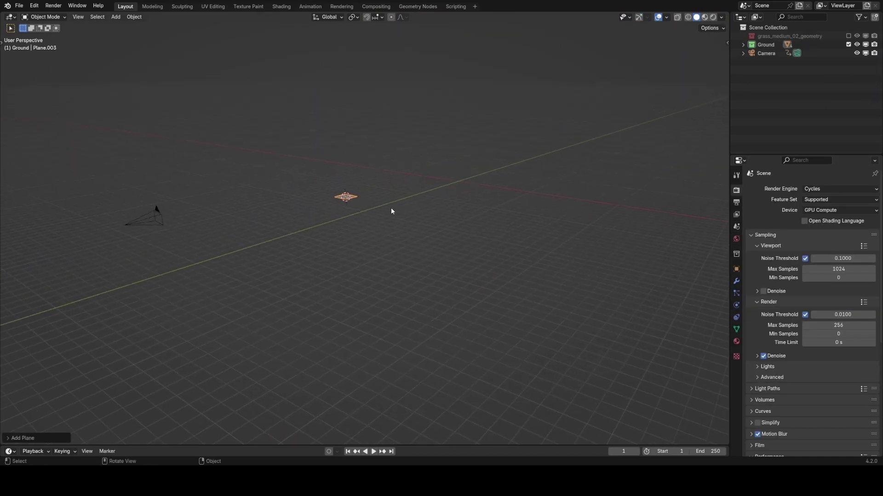
pyautogui.press('s')
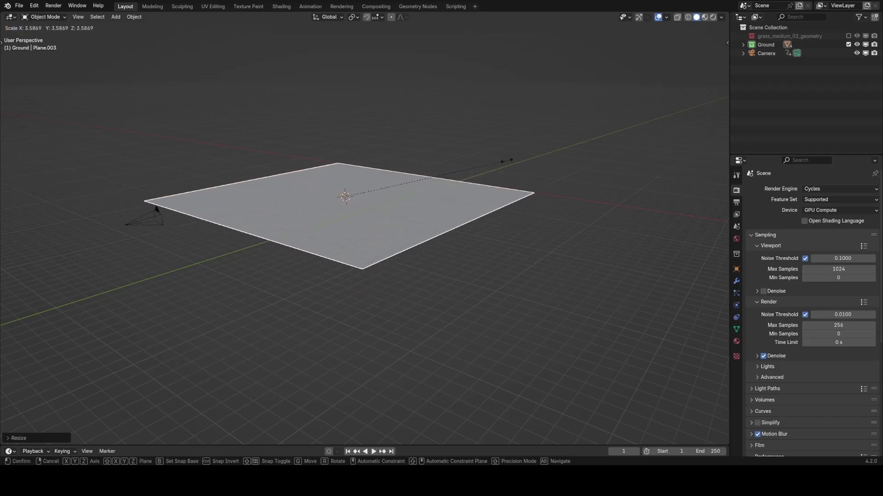
pyautogui.press('KP_0')
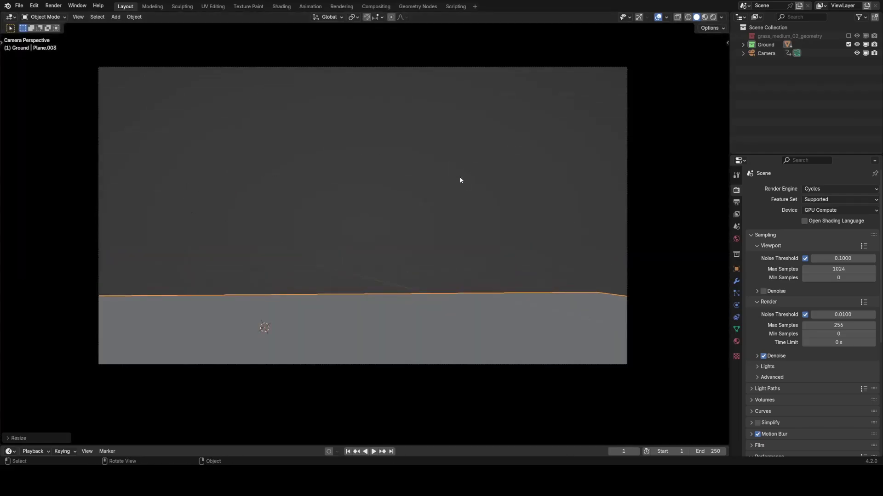
# Step: Subdivide the ground plane's mesh to give it geometry for shaping terrain
pyautogui.scroll(-3, 349, 248)
pyautogui.press('Tab')
pyautogui.rightClick(305, 279)
pyautogui.click(284, 266)
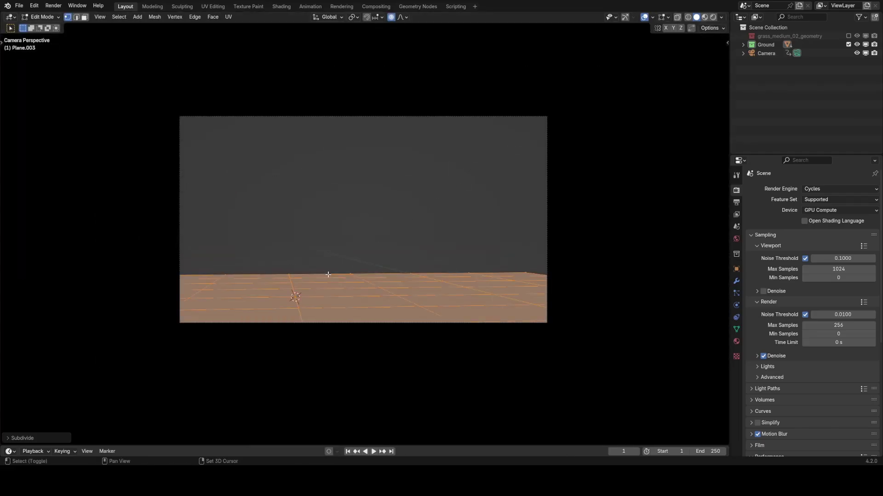
pyautogui.moveTo(345, 269); pyautogui.dragTo(352, 246, button='middle')
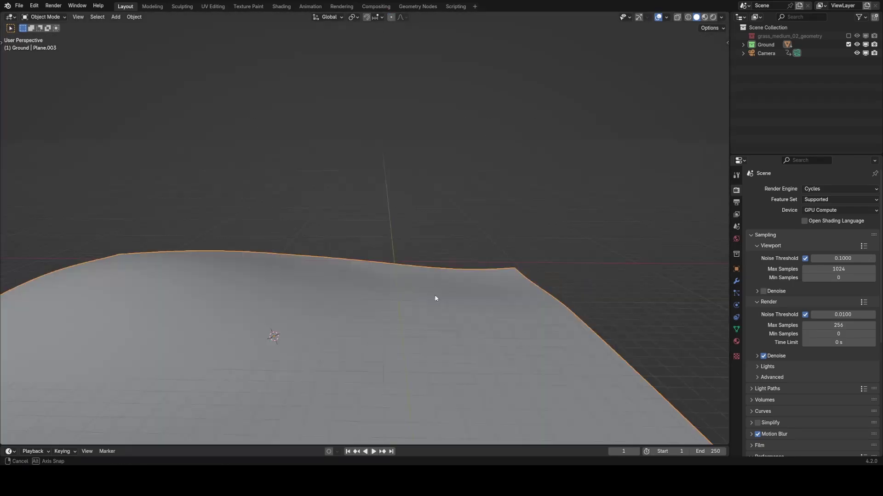
# Step: Duplicate the shaped ground plane and move the copy horizontally behind the original, locking the Z axis
pyautogui.scroll(-3, 391, 275)
pyautogui.hotkey('shift', 'd')
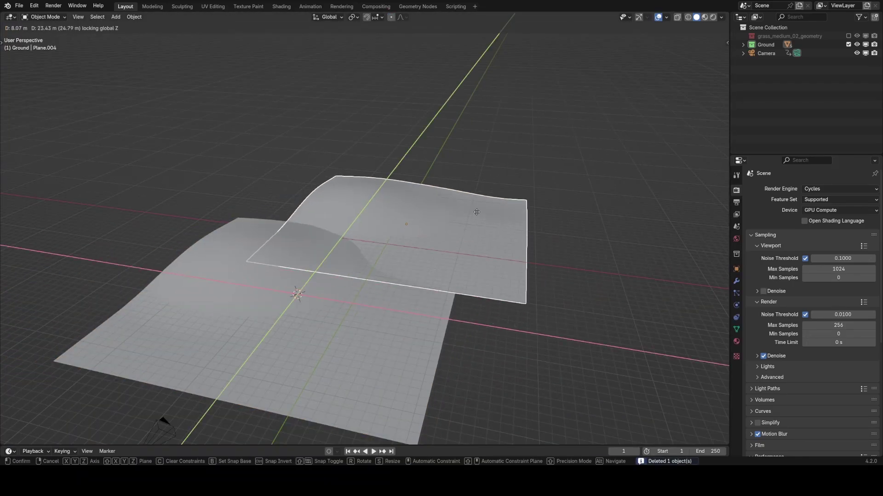
pyautogui.hotkey('shift', 'z')
pyautogui.click(498, 250)
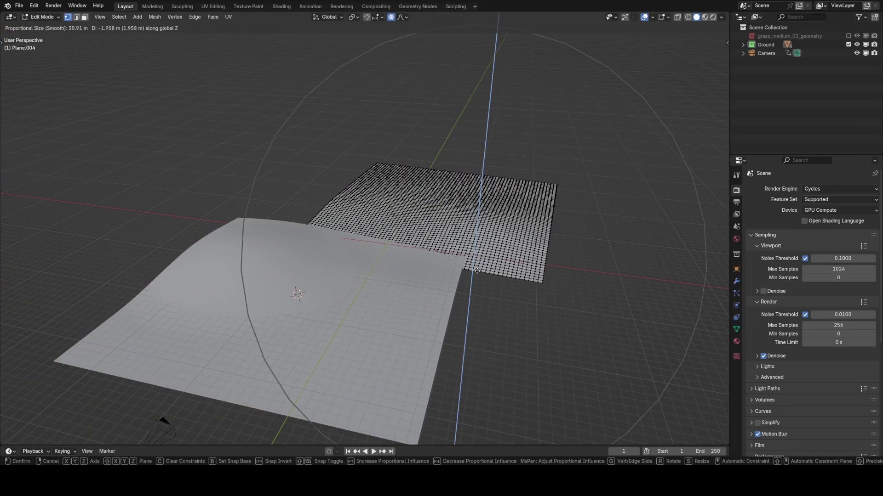
# Step: Raise the second plane's vertices along Z with proportional editing to form a background hill
pyautogui.press('KP_0')
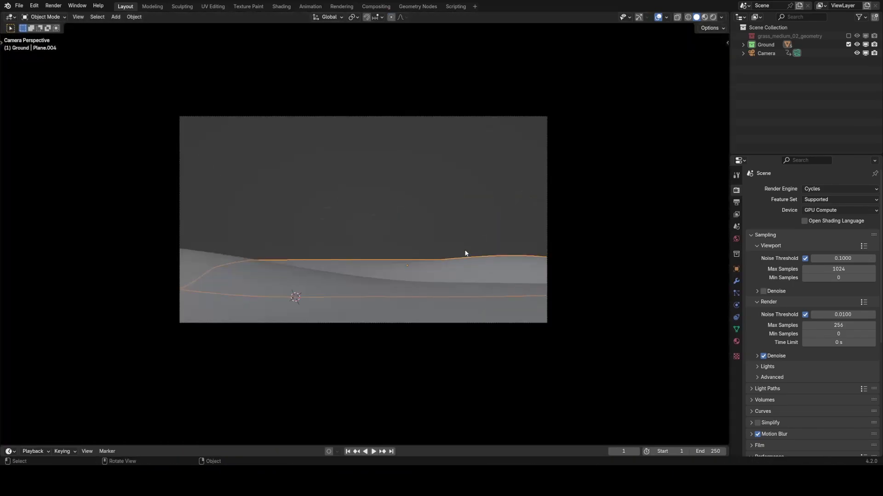
pyautogui.click(322, 271)
pyautogui.click(424, 255)
pyautogui.press('g')
pyautogui.press('z')
pyautogui.scroll(7, 425, 256)
pyautogui.click(442, 261)
pyautogui.press('Tab')
# Step: Duplicate the background hill, rotate the copy around Z and place it farther back on the camera's left side
pyautogui.hotkey('shift', 'd')
pyautogui.click(294, 262)
pyautogui.press('r')
pyautogui.press('z')
pyautogui.click(410, 257)
pyautogui.press('g')
pyautogui.click(506, 260)
pyautogui.press('r')
pyautogui.click(454, 240)
pyautogui.press('KP_0')
pyautogui.press('g')
pyautogui.click(381, 143)
# Step: Reshape the third plane along Z with proportional editing so its slope blends into the neighbouring hill
pyautogui.press('KP_0')
pyautogui.press('Tab')
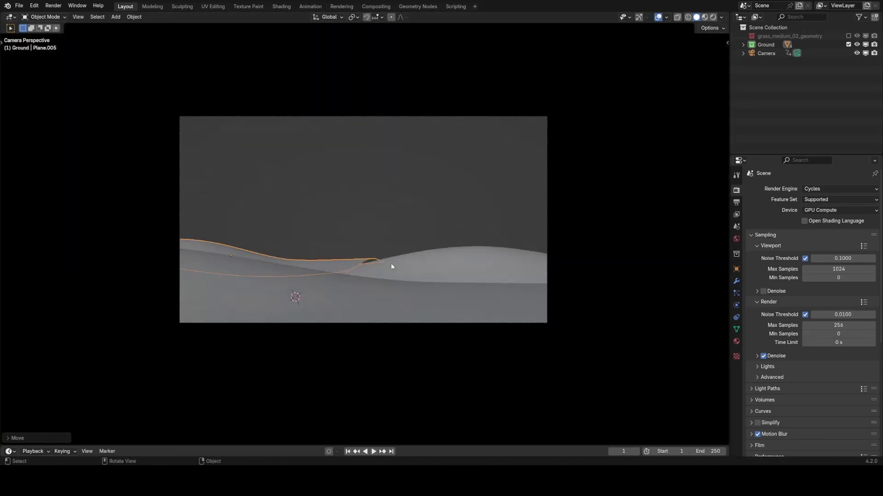
pyautogui.click(370, 261)
pyautogui.press('g')
pyautogui.press('z')
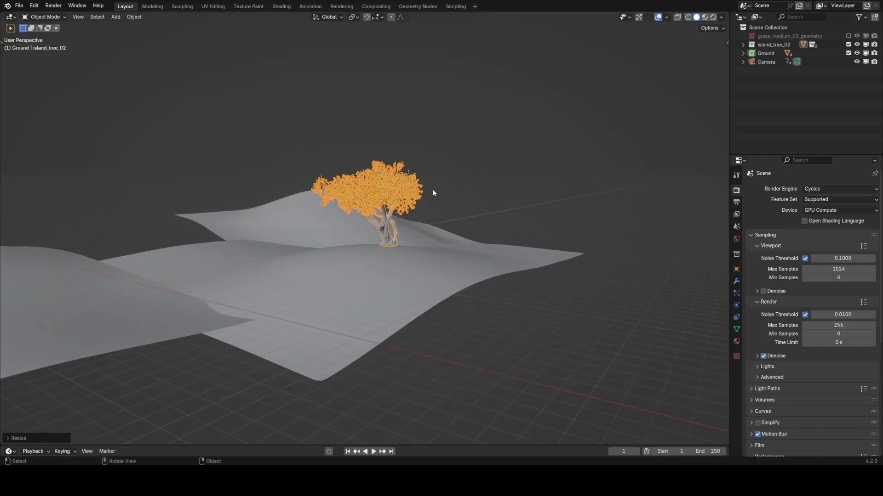
# Step: Place island_tree_02 on top of the background hill and rotate it around Z to suit the camera view
pyautogui.press('g')
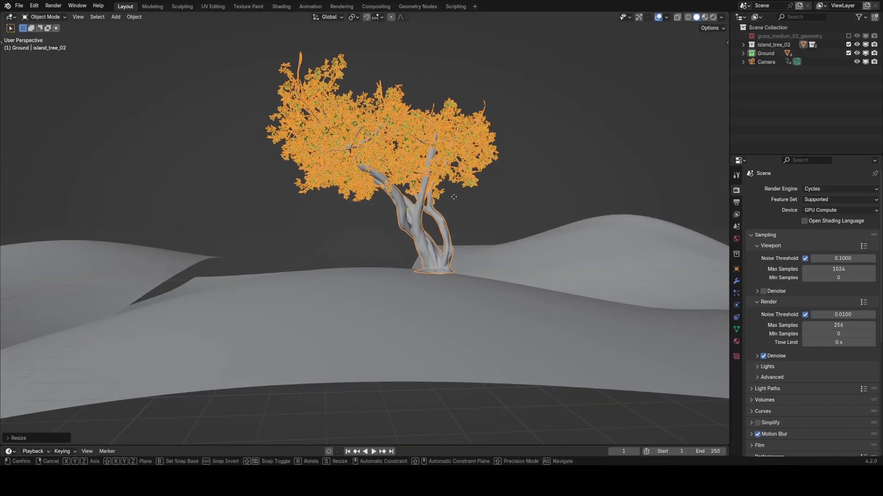
pyautogui.click(389, 209)
pyautogui.moveTo(389, 208); pyautogui.dragTo(469, 213, button='middle')
pyautogui.press('r')
pyautogui.press('z')
pyautogui.click(402, 269)
pyautogui.press('KP_0')
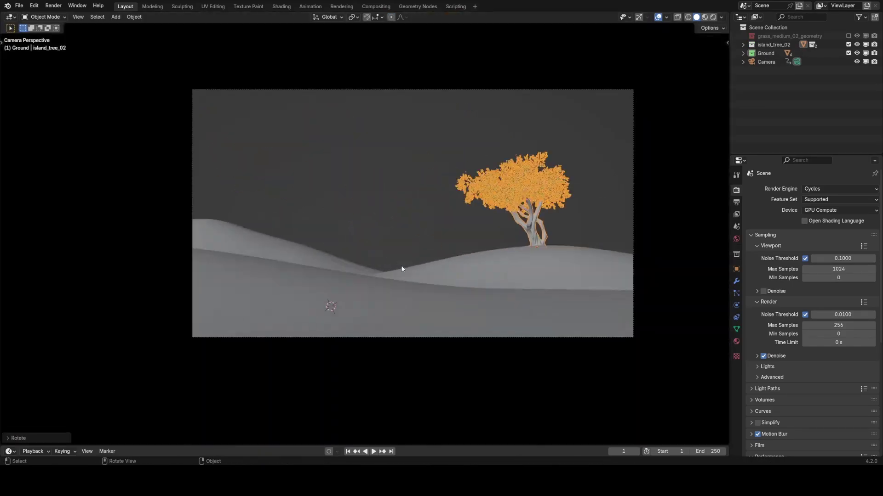
pyautogui.click(596, 237)
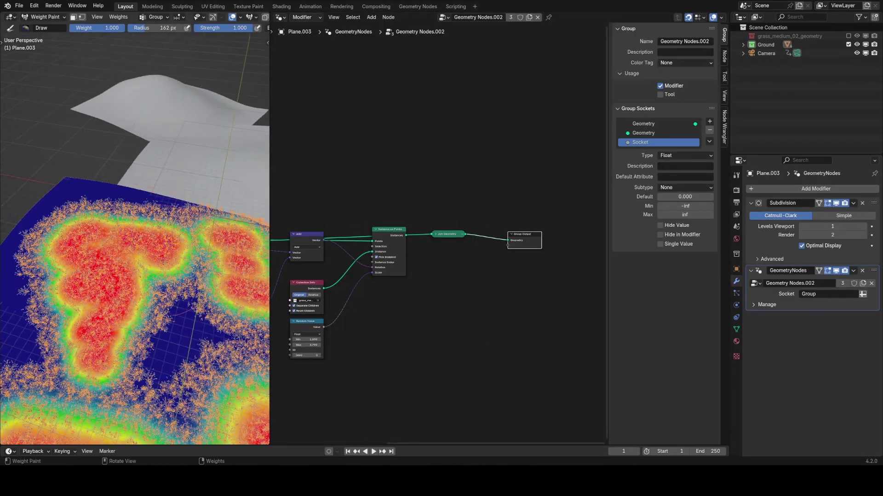
# Step: Leave weight painting on the grassy foreground plane, select the two background hills in turn and check the grass through the camera
pyautogui.hotkey('ctrl', 'Tab')
pyautogui.click(155, 206)
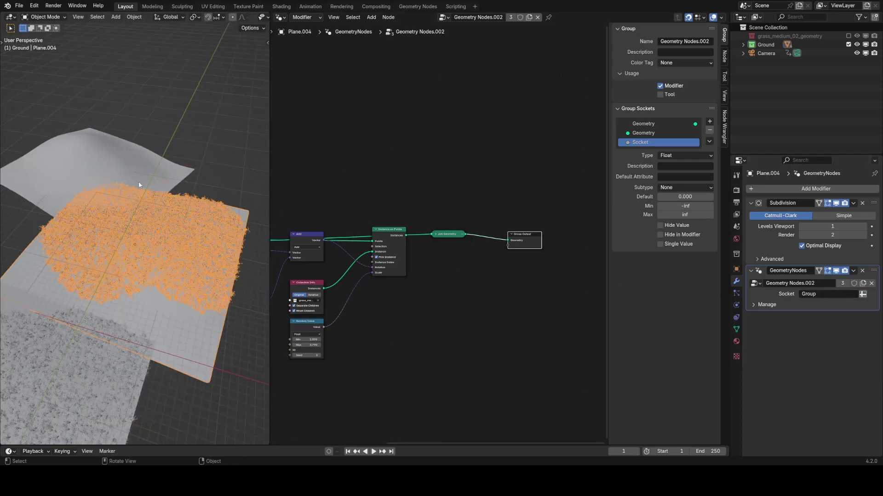
pyautogui.click(165, 171)
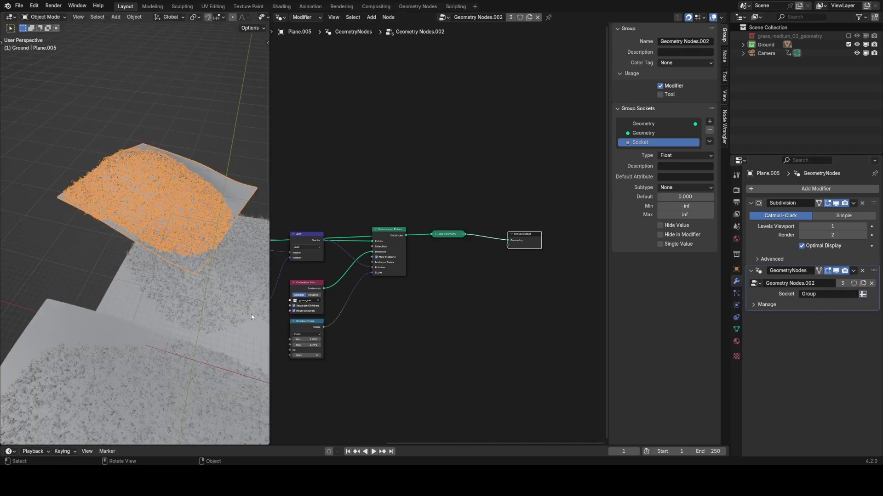
pyautogui.press('KP_0')
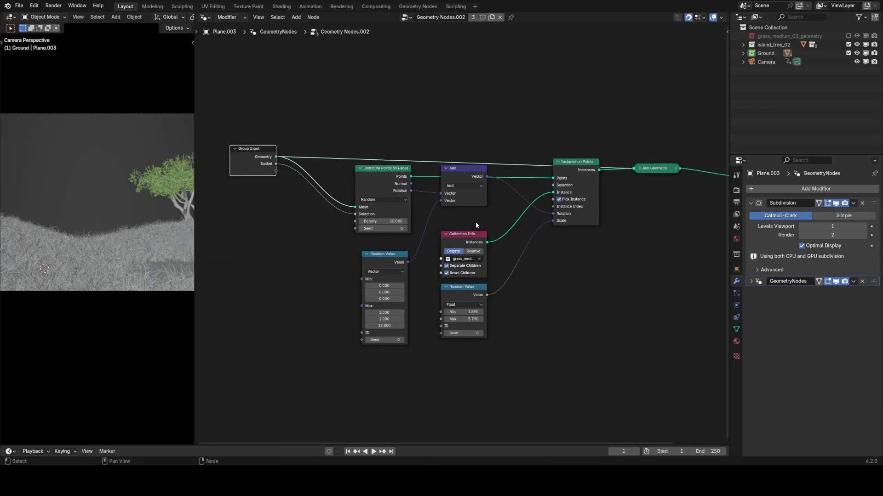
pyautogui.moveTo(565, 243); pyautogui.dragTo(536, 243, button='middle')
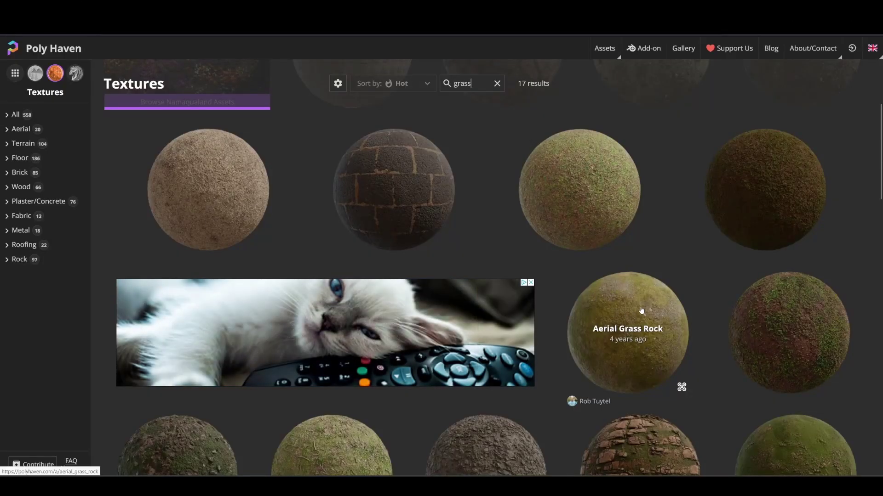
# Step: Switch to Poly Haven and open the Aerial Grass Rock texture from the grass results
pyautogui.click(642, 311)
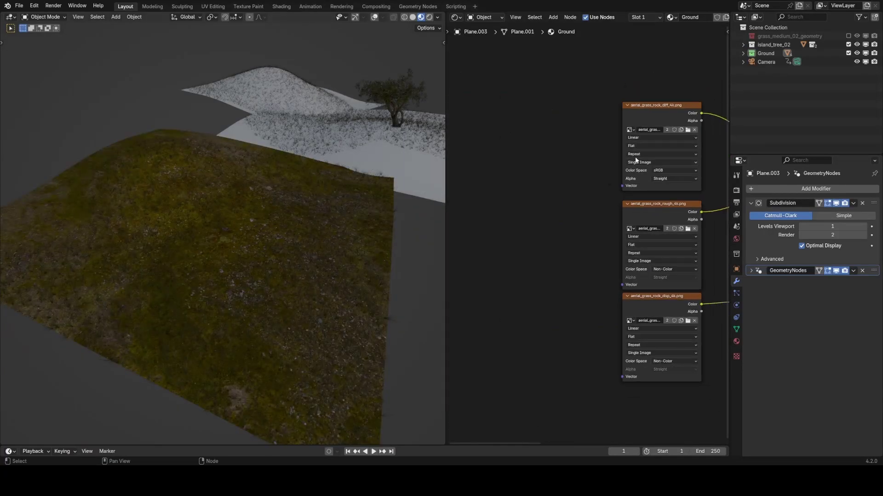
# Step: Add Texture Coordinate and Mapping nodes to the Ground material and connect the mapping to the diffuse, roughness and displacement textures
pyautogui.click(632, 128)
pyautogui.hotkey('ctrl', 't')
pyautogui.press('g')
pyautogui.click(578, 233)
pyautogui.moveTo(565, 233)
pyautogui.mouseDown()
pyautogui.moveTo(619, 280)
pyautogui.moveTo(620, 365)
pyautogui.mouseUp()
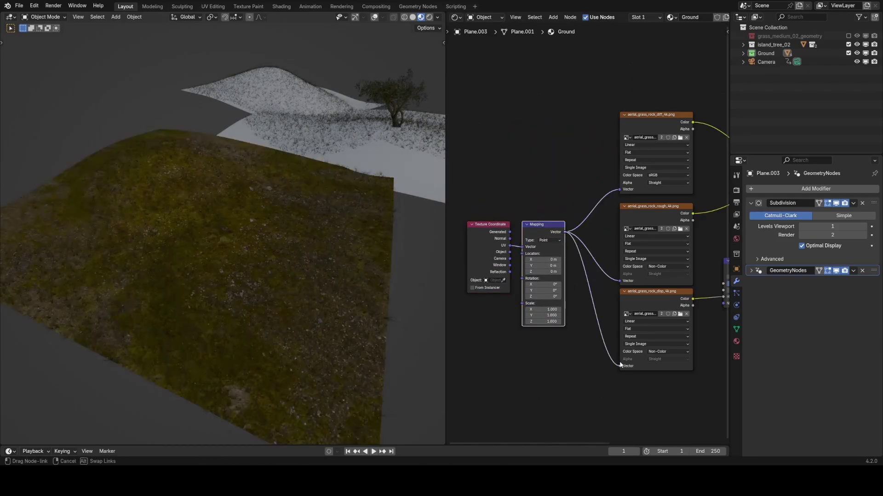
# Step: Set the Mapping node's scale to 20 on all axes and check the ground texture's tiling through the camera
pyautogui.write('20')
pyautogui.press('Return')
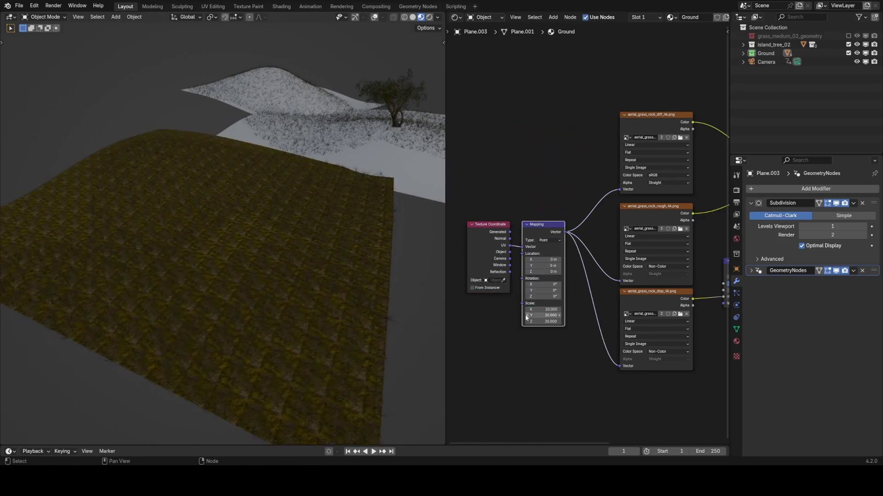
pyautogui.moveTo(355, 286); pyautogui.dragTo(334, 277, button='middle')
pyautogui.press('KP_0')
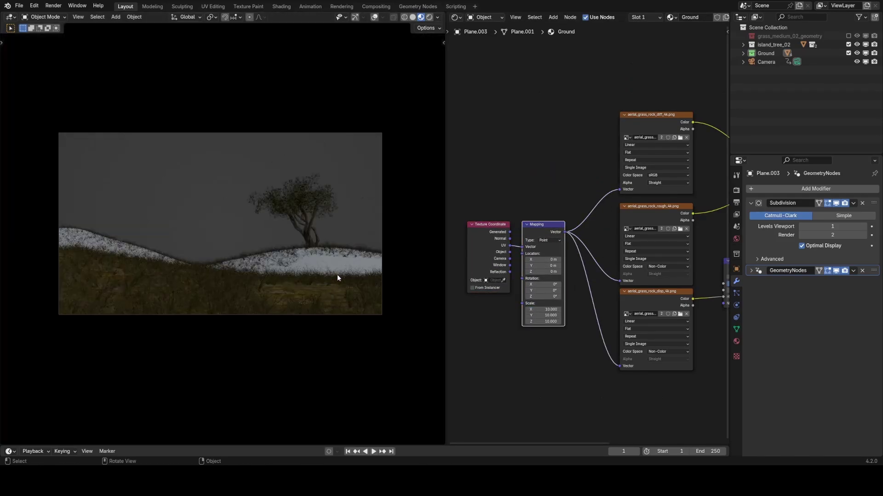
pyautogui.scroll(2, 337, 278)
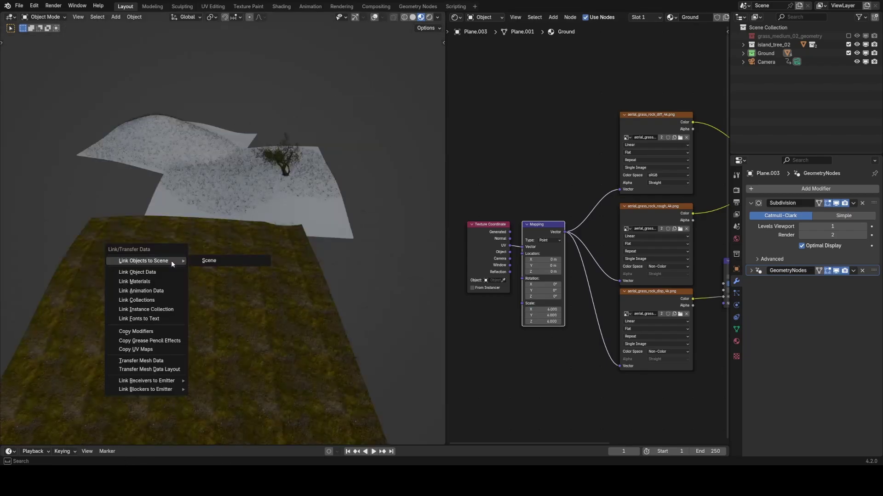
# Step: Link the foreground plane's Ground material to the two background hills and check them through the camera
pyautogui.click(172, 261)
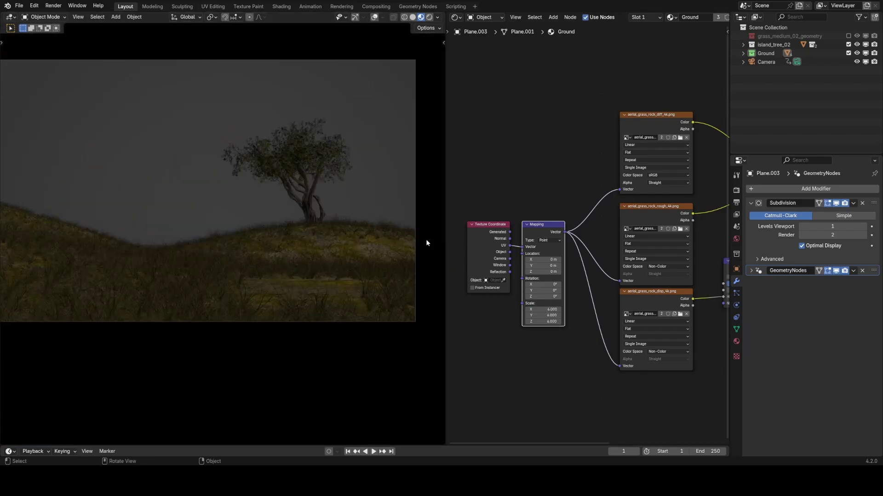
pyautogui.scroll(-2, 312, 266)
pyautogui.scroll(4, 313, 266)
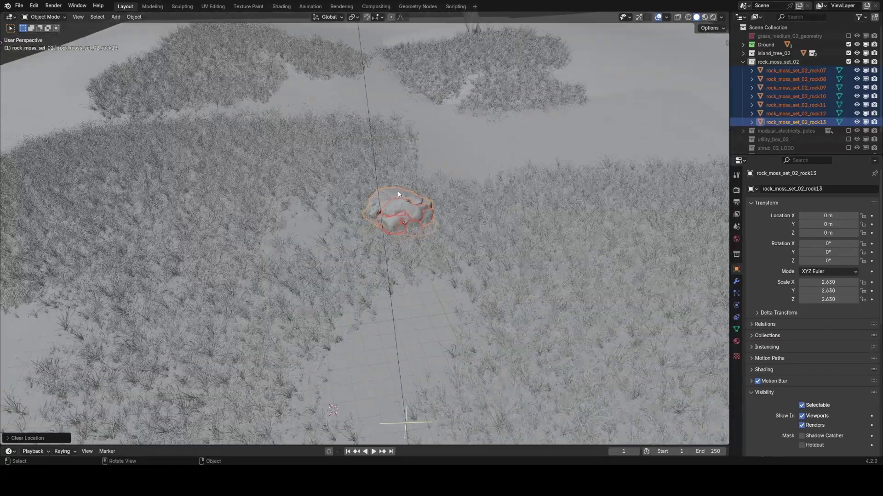
# Step: Move the rock_moss_set_02_rock13 rock across the ground to the near foreground and rotate it about the Z axis, checking it through the camera
pyautogui.click(398, 190)
pyautogui.press('g')
pyautogui.hotkey('shift', 'z')
pyautogui.click(233, 361)
pyautogui.press('r')
pyautogui.press('z')
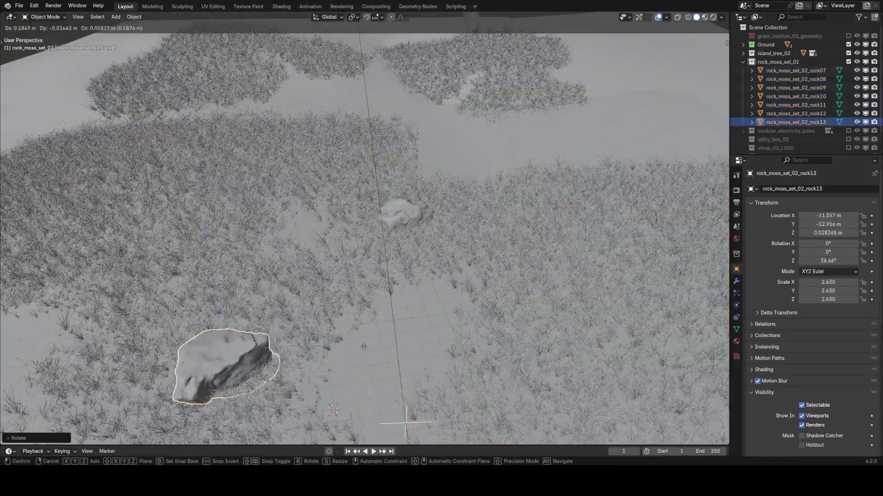
pyautogui.click(348, 372)
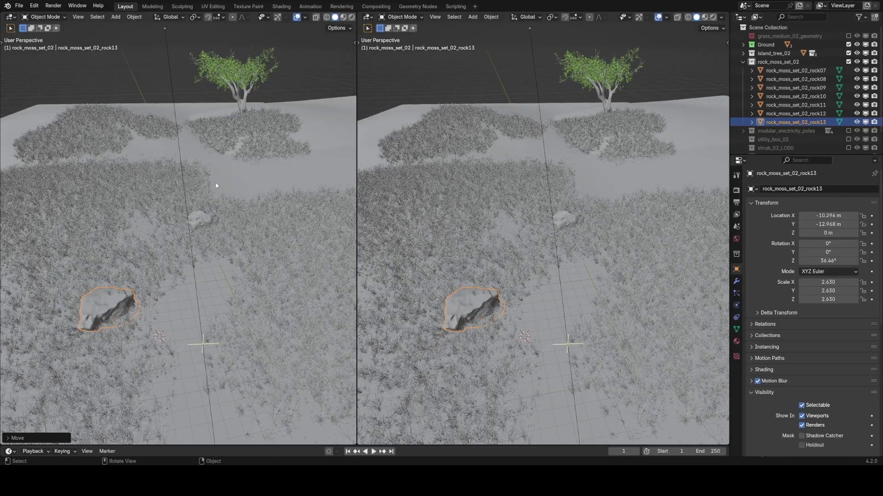
pyautogui.press('KP_0')
pyautogui.press('z')
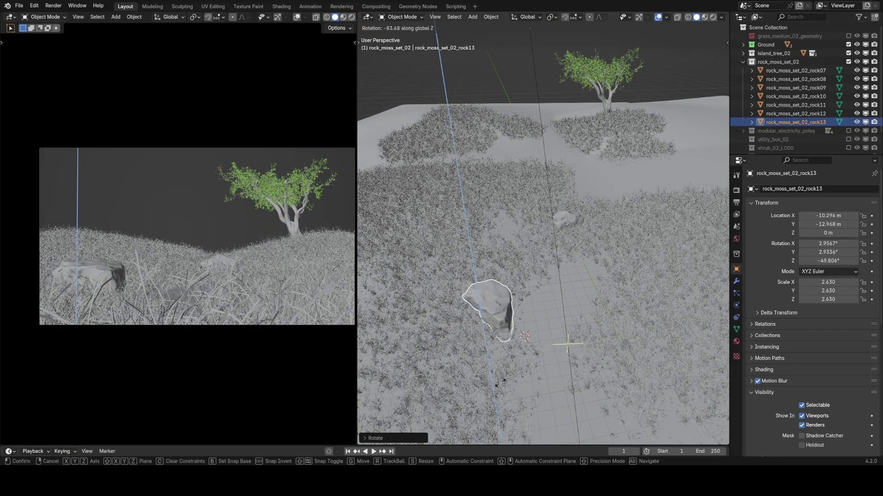
pyautogui.click(488, 354)
# Step: Move the rock_moss_set_02_rock11 rock horizontally into the foreground beside the large rock
pyautogui.press('g')
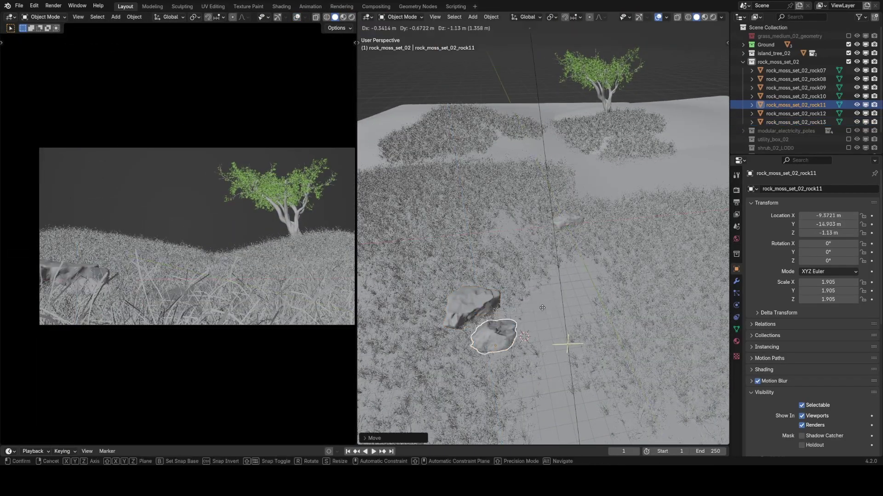
pyautogui.hotkey('shift', 'z')
pyautogui.click(533, 329)
pyautogui.moveTo(533, 328); pyautogui.dragTo(506, 294, button='middle')
pyautogui.press('g')
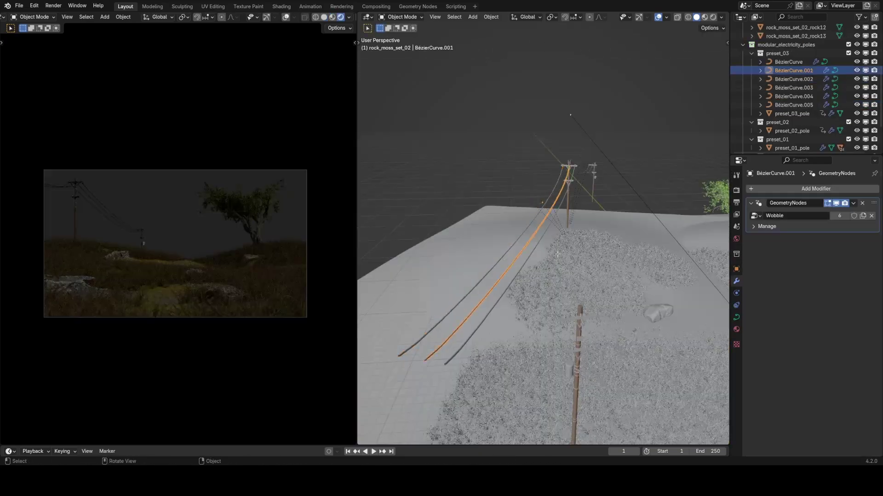
# Step: Adjust the positions of the electricity pole pieces on the hill and enable the utility_box_02 collection
pyautogui.moveTo(551, 275); pyautogui.dragTo(613, 208, button='middle')
pyautogui.click(561, 266)
pyautogui.press('g')
pyautogui.click(560, 274)
pyautogui.press('g')
pyautogui.scroll(-3, 830, 120)
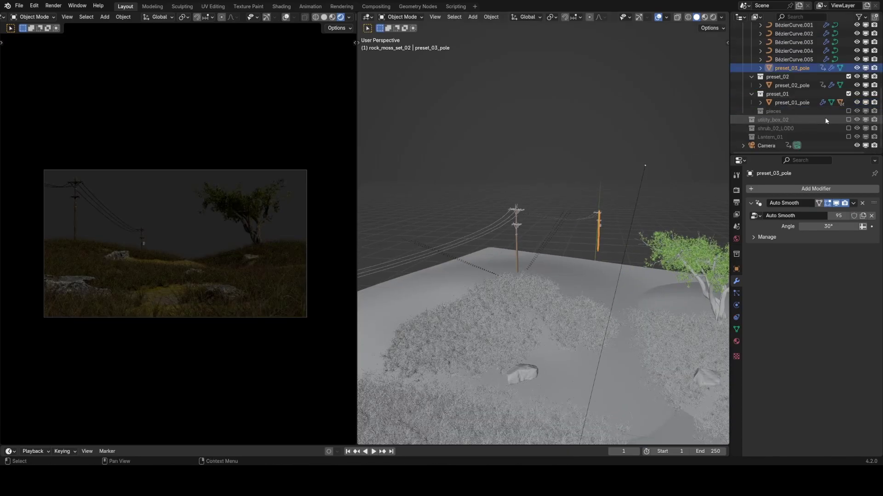
pyautogui.click(848, 120)
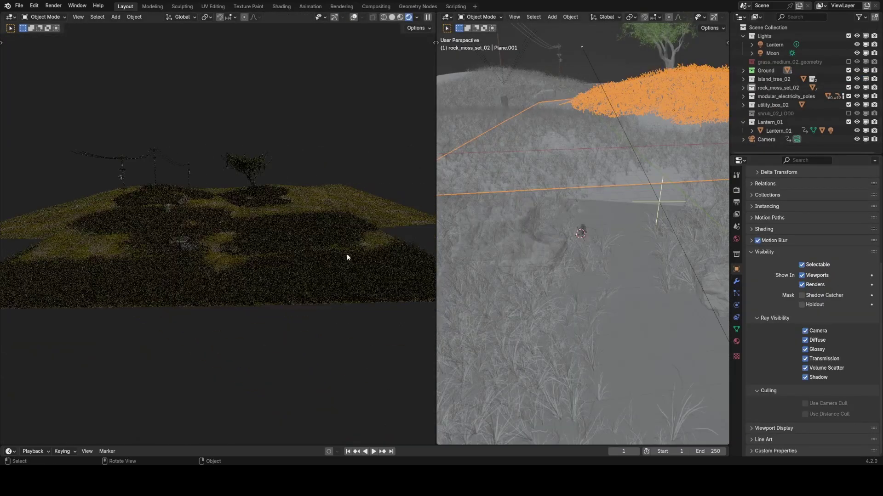
# Step: Preview the whole terrain under different built-in viewport HDRIs, choose the dark night-like one and check it through the camera
pyautogui.scroll(-3, 347, 254)
pyautogui.moveTo(336, 244); pyautogui.dragTo(281, 250, button='middle')
pyautogui.scroll(4, 281, 254)
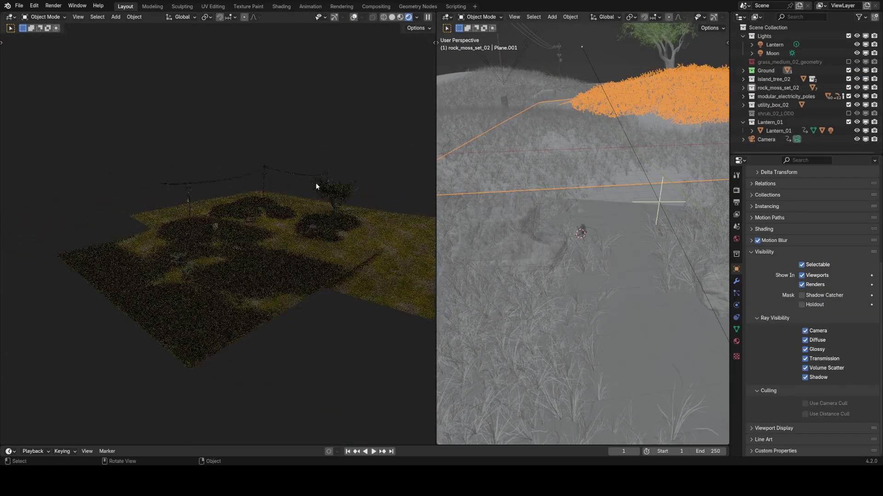
pyautogui.click(417, 17)
pyautogui.click(411, 120)
pyautogui.click(406, 145)
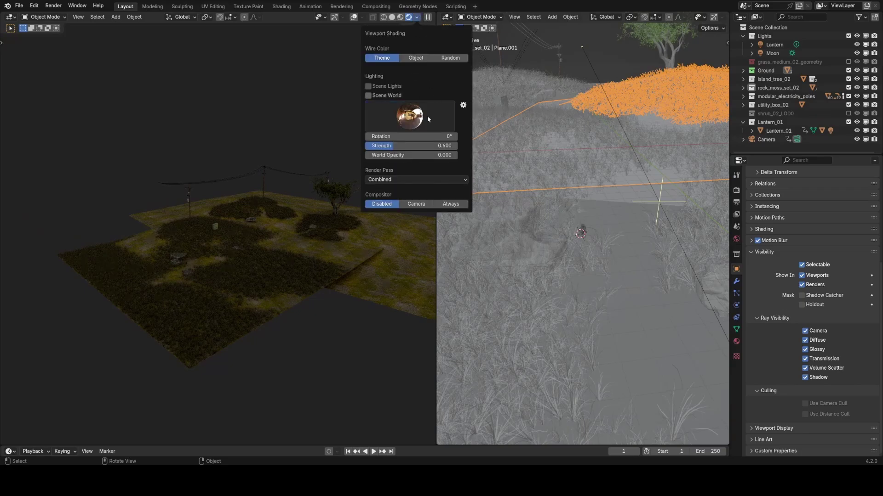
pyautogui.click(448, 123)
pyautogui.click(483, 146)
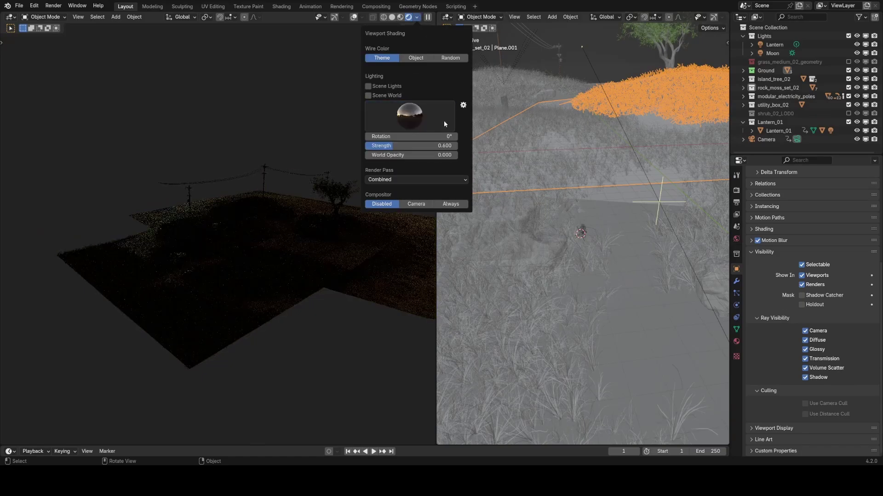
pyautogui.click(442, 119)
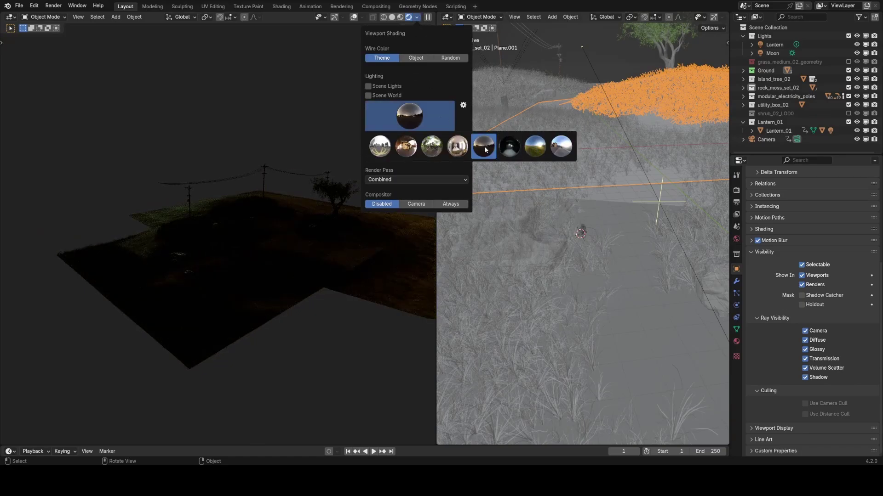
pyautogui.click(485, 147)
pyautogui.moveTo(280, 277); pyautogui.dragTo(328, 255, button='middle')
pyautogui.press('KP_0')
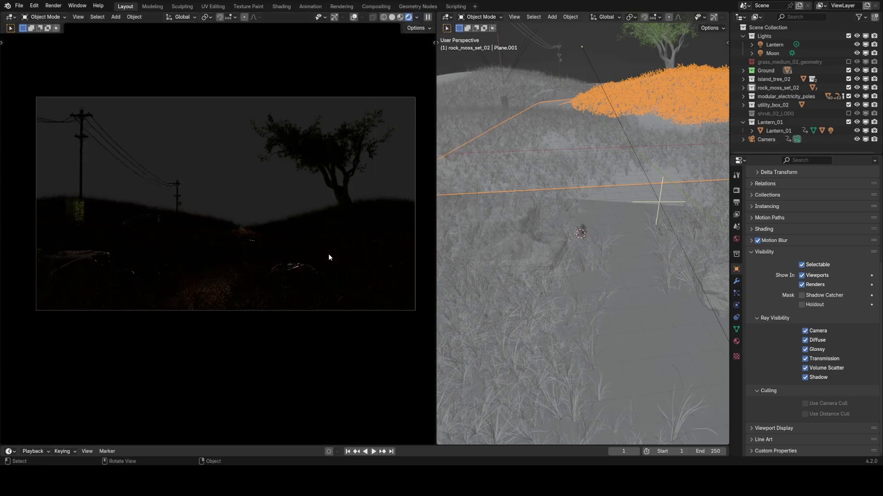
# Step: Compare the bright city-like and green outdoor built-in HDRIs as viewport lighting through the camera
pyautogui.click(415, 18)
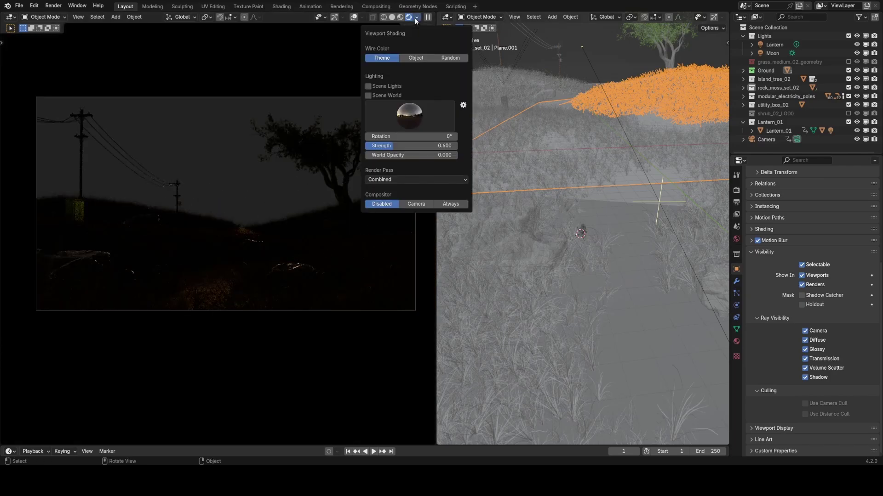
pyautogui.click(404, 108)
pyautogui.click(381, 146)
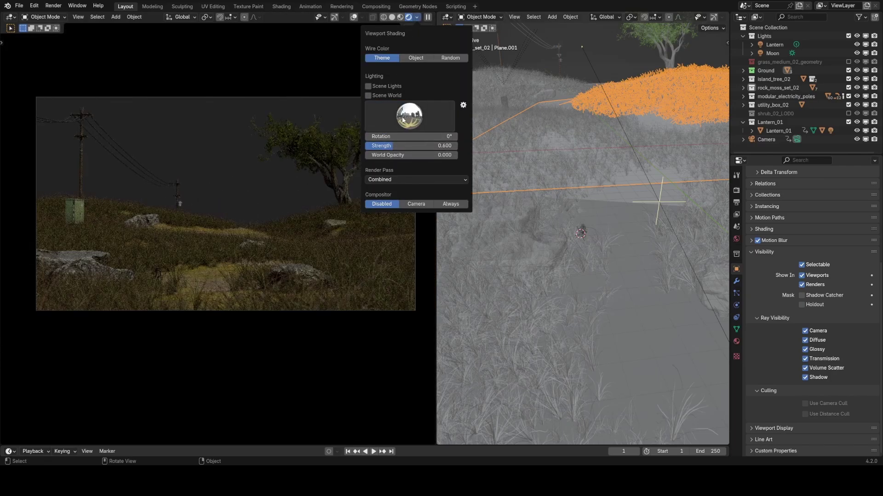
pyautogui.click(408, 127)
pyautogui.click(431, 146)
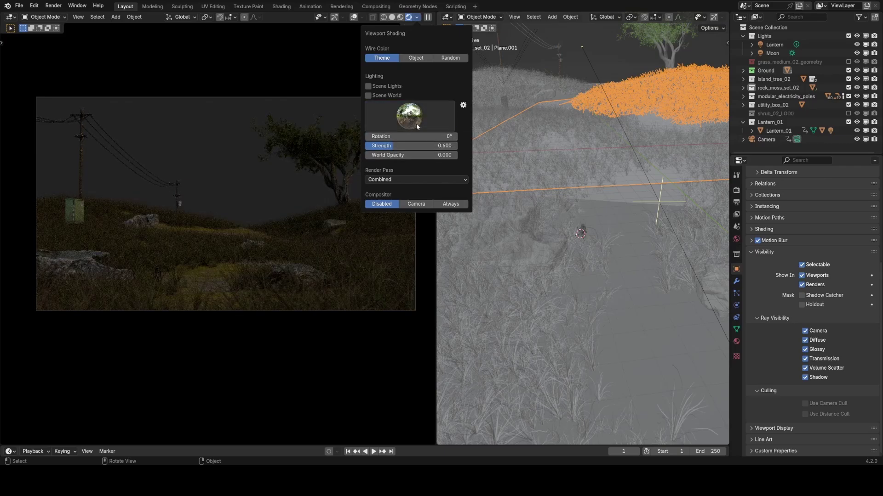
pyautogui.moveTo(309, 128); pyautogui.dragTo(247, 176, button='middle')
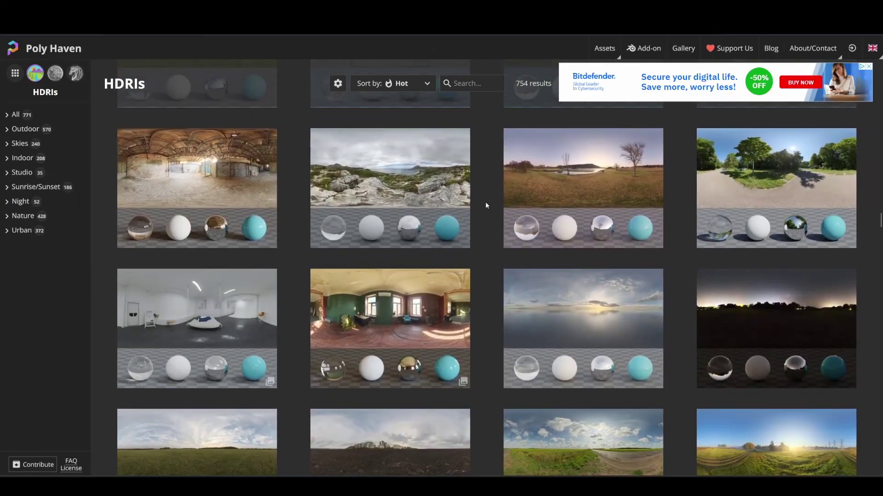
# Step: Switch to Poly Haven and browse the HDRI library for a cloudy sky environment
pyautogui.scroll(-7, 486, 205)
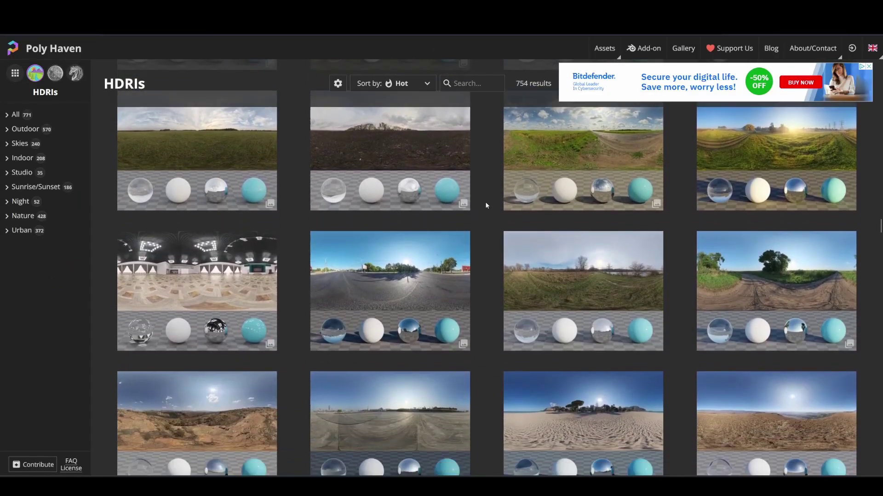
pyautogui.scroll(-10, 486, 205)
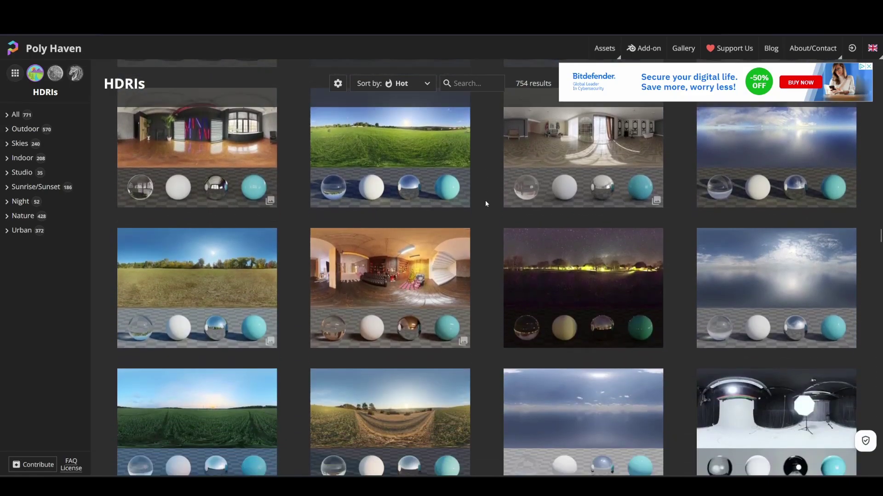
pyautogui.scroll(-15, 486, 203)
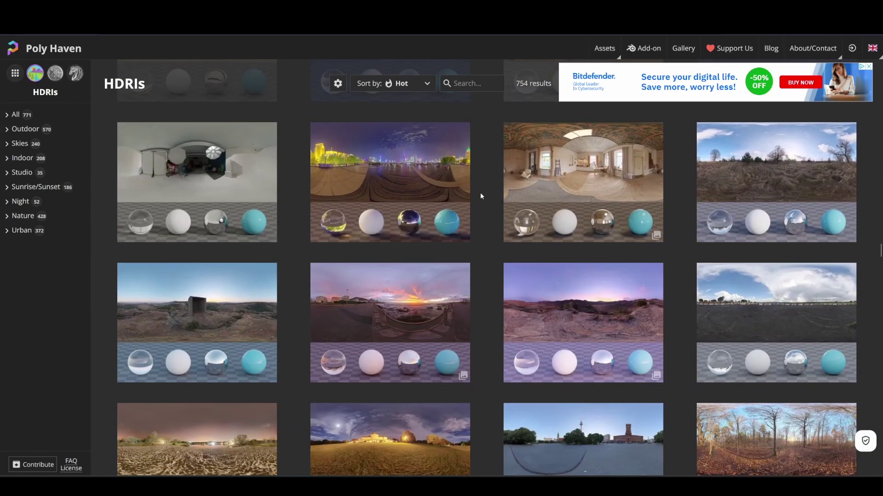
pyautogui.scroll(-14, 481, 196)
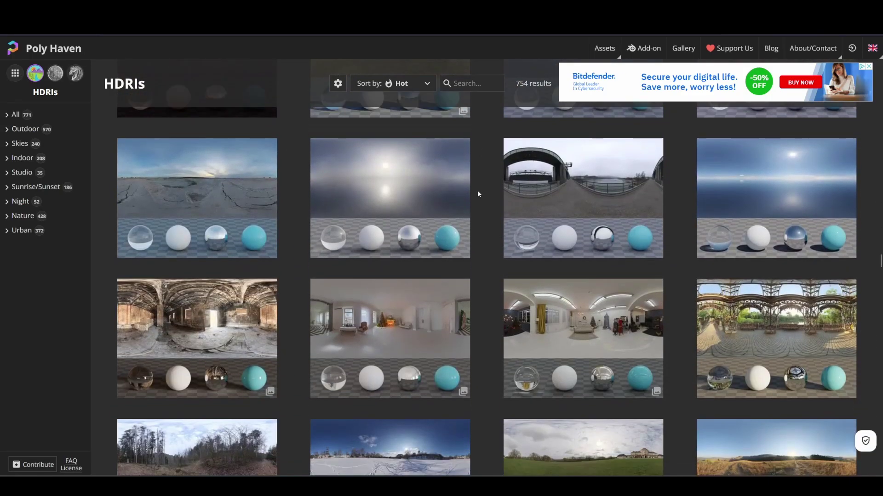
pyautogui.scroll(-8, 477, 193)
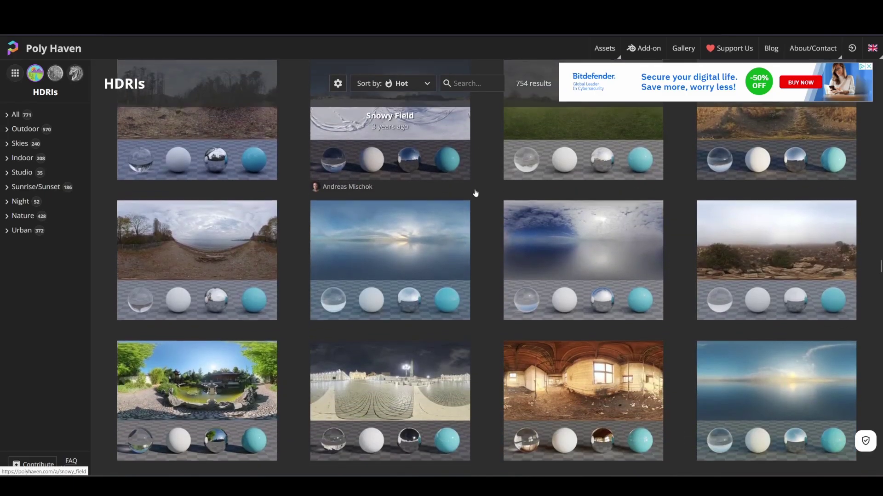
pyautogui.scroll(-5, 473, 190)
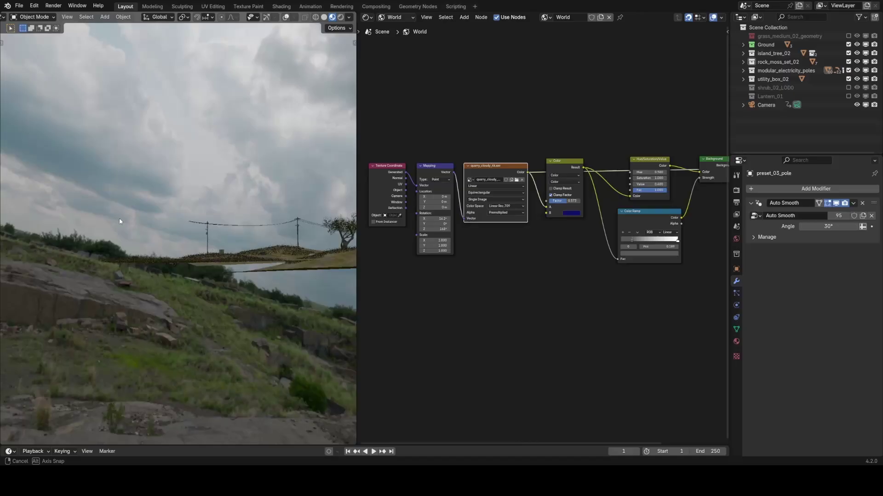
# Step: Examine the quarry_cloudy_4k environment around the terrain from several angles, focusing on the hill, poles and tree
pyautogui.moveTo(116, 220); pyautogui.dragTo(284, 259, button='middle')
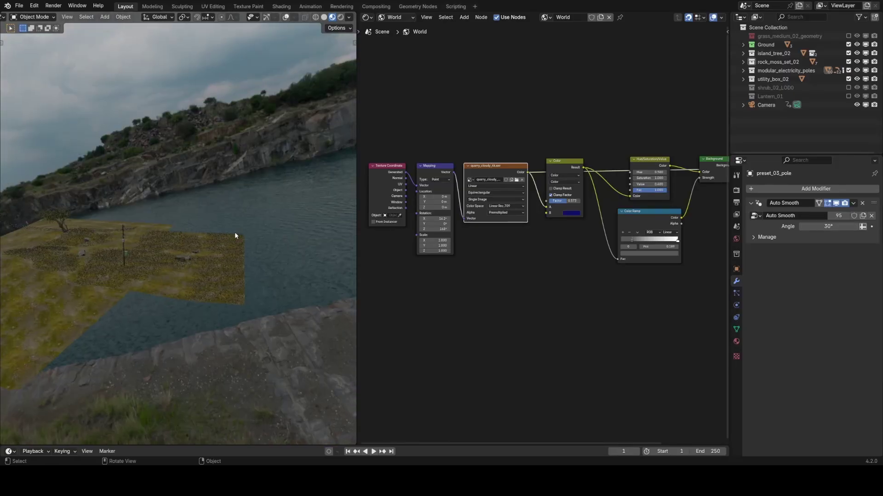
pyautogui.moveTo(202, 232); pyautogui.dragTo(280, 232, button='middle')
pyautogui.scroll(4, 246, 238)
pyautogui.scroll(2, 280, 232)
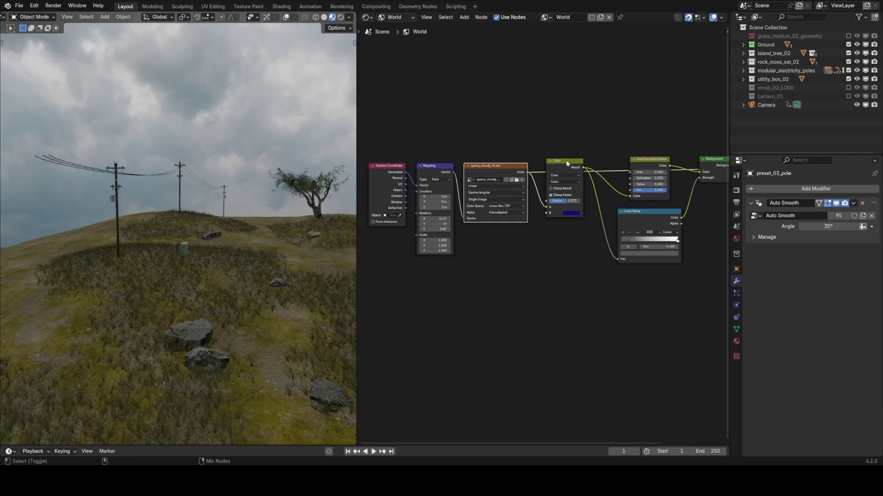
# Step: Preview the dark blue Color mix node of the World shader to see its tint on the sky and terrain
pyautogui.click(567, 161)
pyautogui.scroll(3, 594, 214)
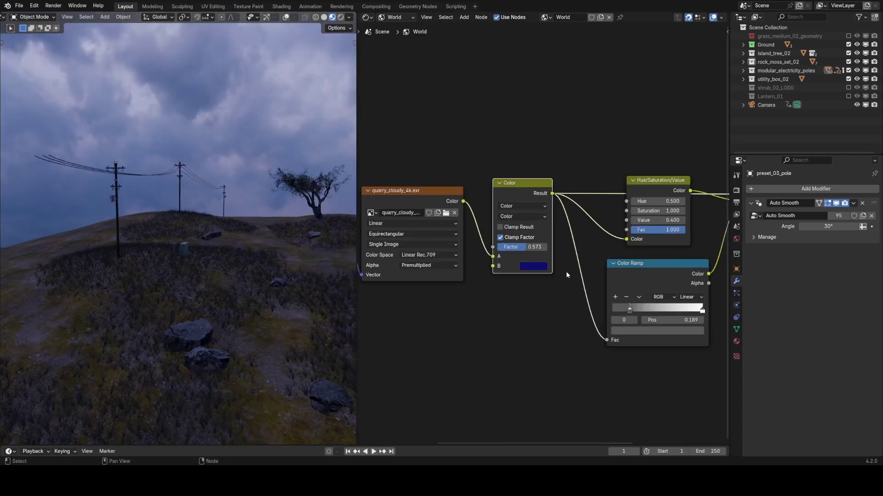
pyautogui.scroll(1, 566, 275)
pyautogui.moveTo(220, 258); pyautogui.dragTo(166, 230, button='middle')
# Step: Preview the World shader's Hue/Saturation/Value and Color Ramp nodes in turn to compare their effect on the sky
pyautogui.moveTo(509, 184); pyautogui.dragTo(407, 195, button='middle')
pyautogui.keyDown('ctrl'); pyautogui.keyDown('shift'); pyautogui.click(571, 189); pyautogui.keyUp('shift'); pyautogui.keyUp('ctrl')
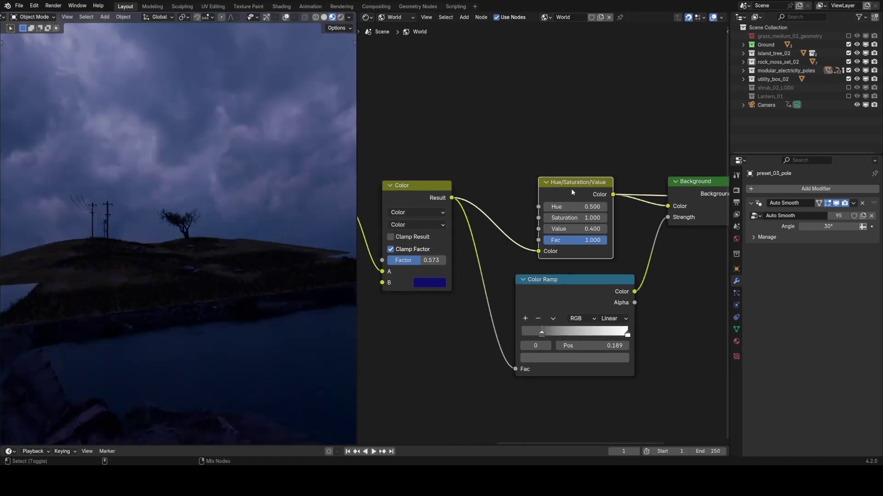
pyautogui.moveTo(271, 215); pyautogui.dragTo(241, 216, button='middle')
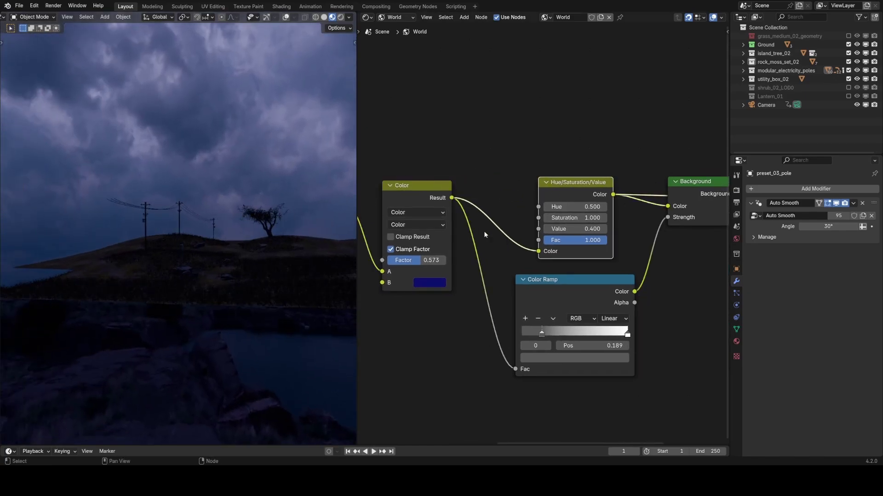
pyautogui.keyDown('ctrl'); pyautogui.keyDown('shift'); pyautogui.click(603, 283); pyautogui.keyUp('shift'); pyautogui.keyUp('ctrl')
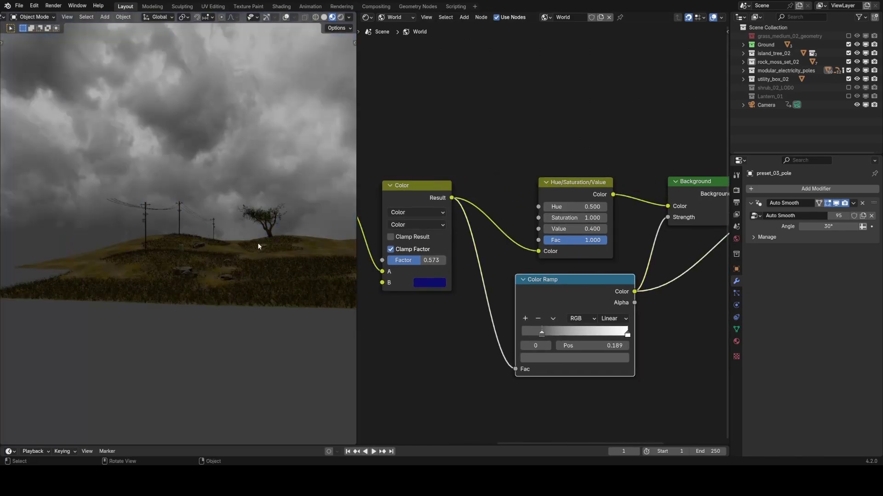
pyautogui.moveTo(254, 242); pyautogui.dragTo(285, 238, button='middle')
# Step: Connect the World shader's Background node back to the output and check the finished sky in the viewport
pyautogui.moveTo(567, 232); pyautogui.dragTo(407, 265, button='middle')
pyautogui.keyDown('ctrl'); pyautogui.keyDown('shift'); pyautogui.click(563, 228); pyautogui.keyUp('shift'); pyautogui.keyUp('ctrl')
pyautogui.moveTo(272, 236)
pyautogui.mouseDown(button='middle')
pyautogui.moveTo(225, 234)
pyautogui.moveTo(290, 232)
pyautogui.moveTo(300, 242)
pyautogui.mouseUp(button='middle')
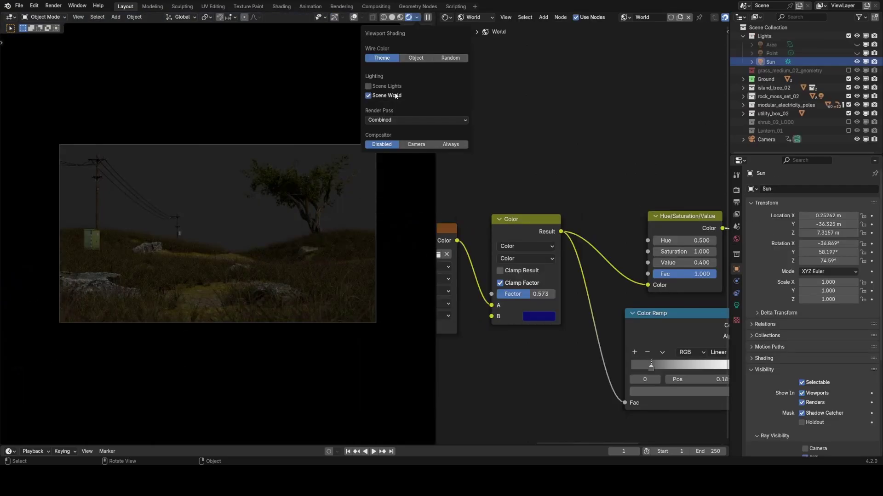
# Step: Enable scene lights in the rendered viewport and turn the World node editor into a 3D viewport framing the terrain and Sun light
pyautogui.click(388, 92)
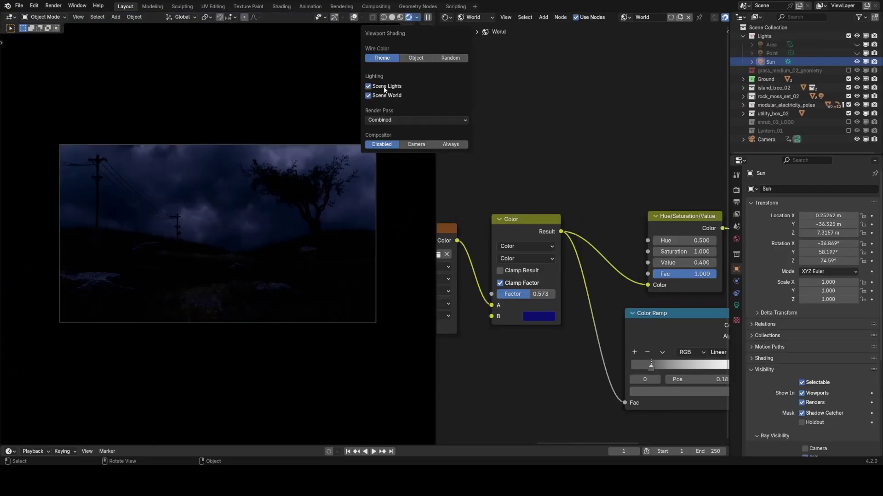
pyautogui.click(445, 17)
pyautogui.click(475, 41)
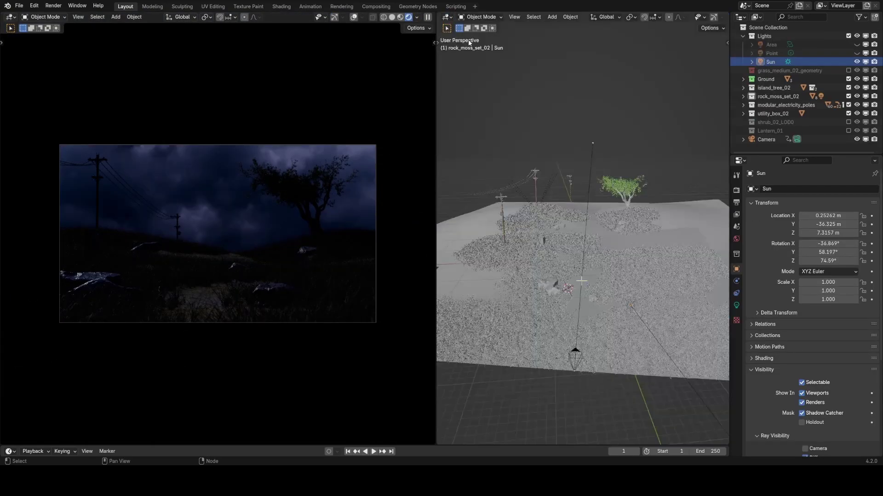
pyautogui.moveTo(606, 181); pyautogui.dragTo(542, 174, button='middle')
pyautogui.moveTo(636, 181); pyautogui.dragTo(568, 298, button='middle')
pyautogui.scroll(3, 569, 258)
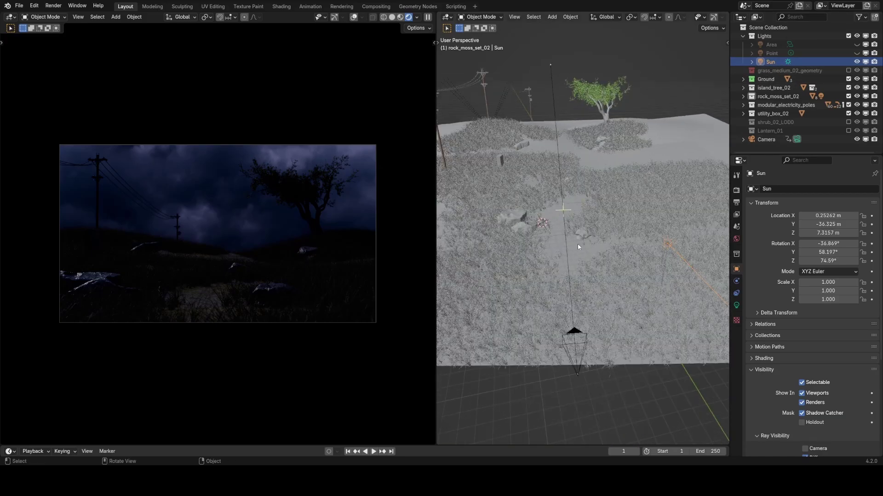
pyautogui.moveTo(577, 244); pyautogui.dragTo(557, 265, button='middle')
pyautogui.scroll(-10, 557, 264)
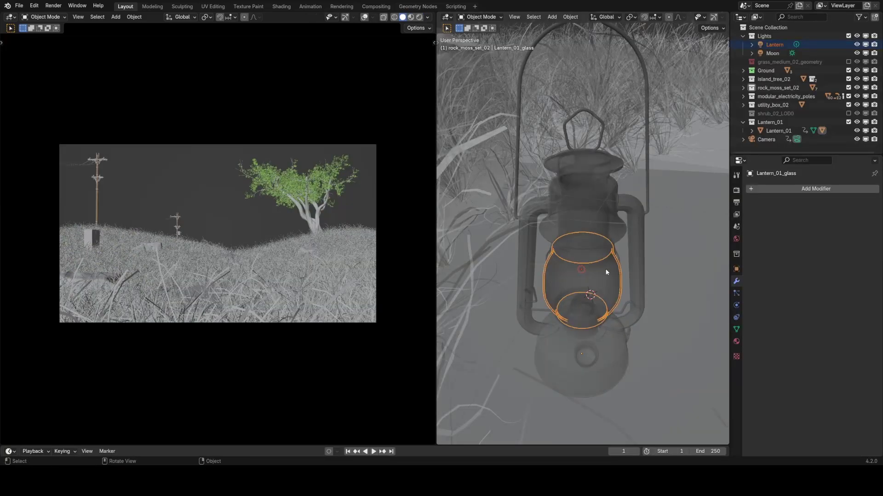
# Step: Parent the Lantern light to the Lantern_01_glass object
pyautogui.hotkey('ctrl', 'p')
pyautogui.click(603, 269)
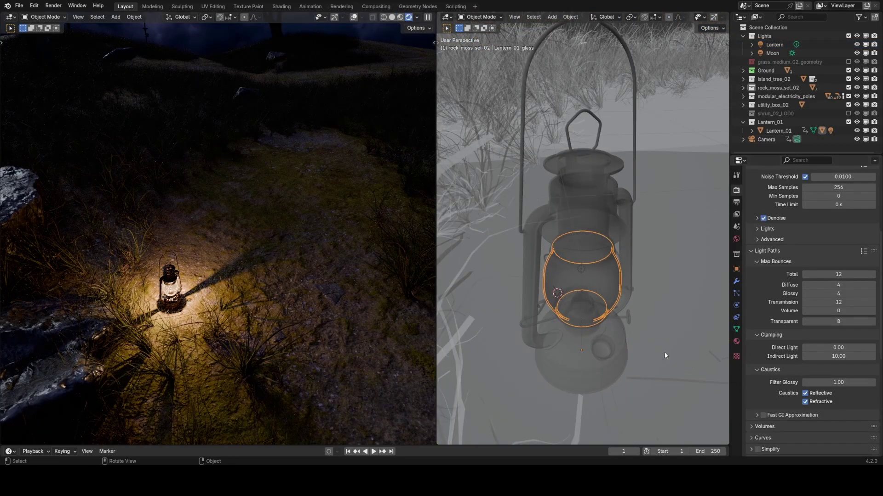
# Step: Turn off refractive and reflective caustics in the render settings and open the lantern glass's object properties
pyautogui.click(805, 402)
pyautogui.click(805, 393)
pyautogui.click(735, 270)
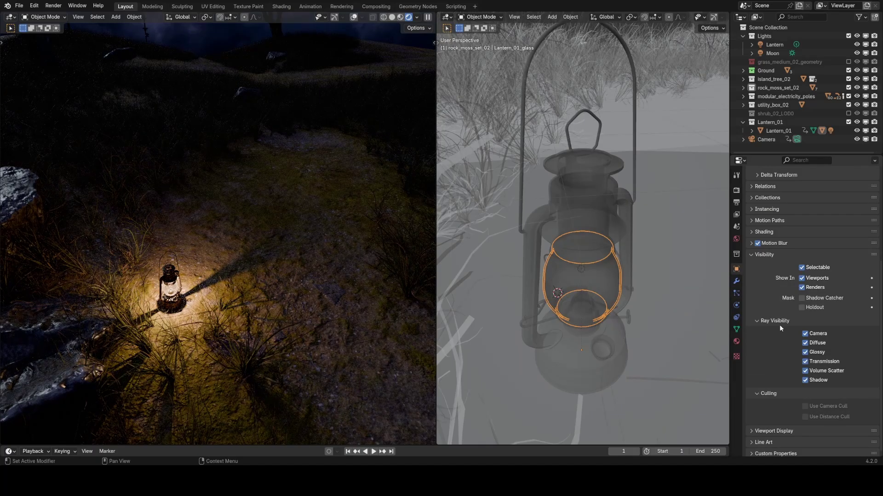
# Step: Disable Diffuse, Glossy, Transmission, Volume Scatter and Shadow ray visibility for the lantern glass, leaving only Camera enabled
pyautogui.click(821, 378)
pyautogui.click(818, 359)
pyautogui.click(816, 350)
pyautogui.click(816, 341)
pyautogui.click(817, 368)
pyautogui.scroll(-5, 303, 307)
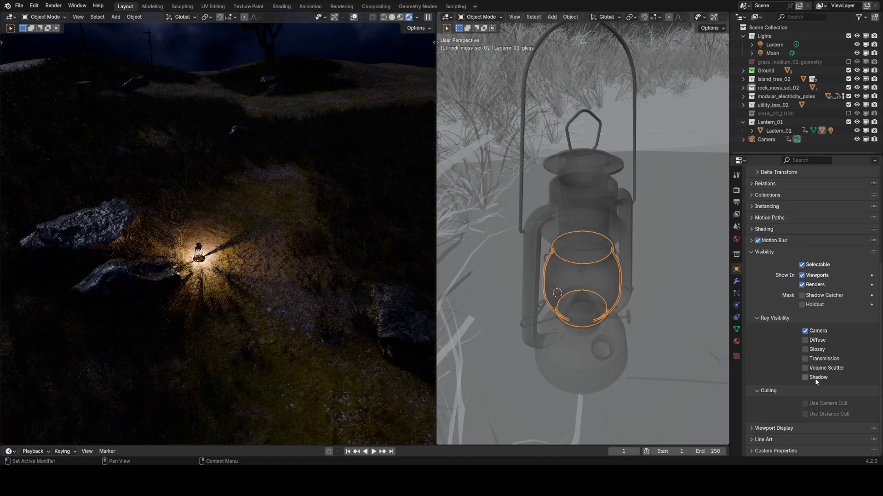
# Step: Toggle the lantern glass's Shadow ray visibility to compare the lighting, and check the scene around the lantern and through the camera
pyautogui.click(817, 381)
pyautogui.click(816, 381)
pyautogui.click(816, 381)
pyautogui.moveTo(381, 322); pyautogui.dragTo(236, 253, button='middle')
pyautogui.press('KP_0')
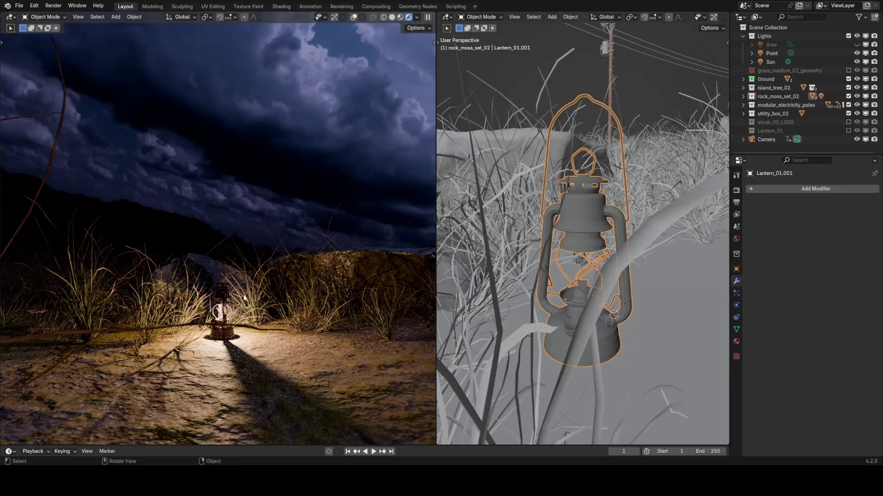
pyautogui.press('KP_0')
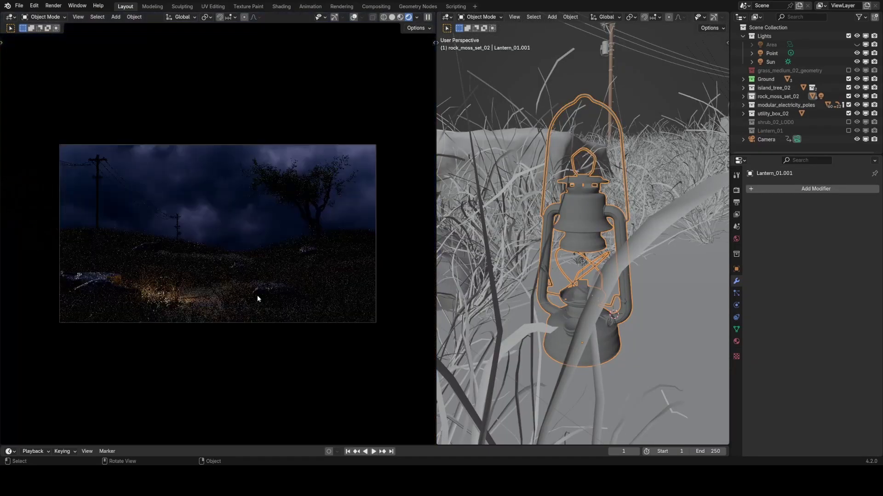
pyautogui.scroll(2, 274, 297)
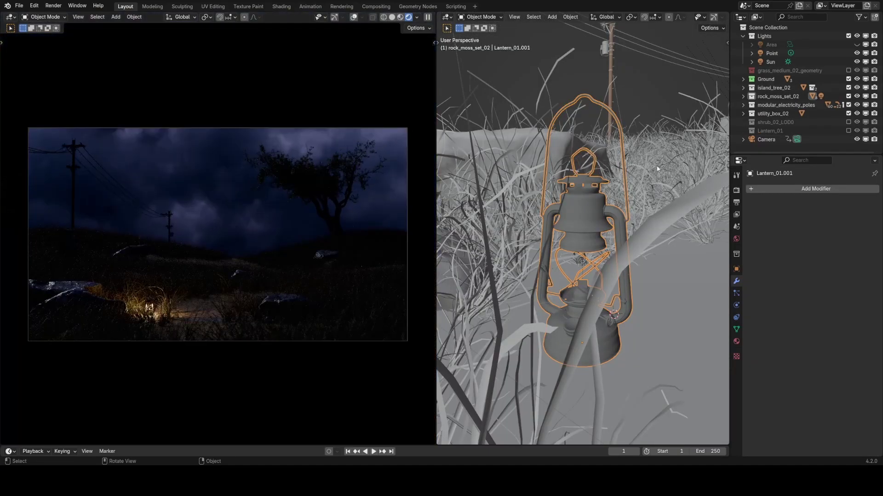
# Step: Check the scene with the hidden Area light shown, and delete that light from the Lights collection
pyautogui.click(857, 44)
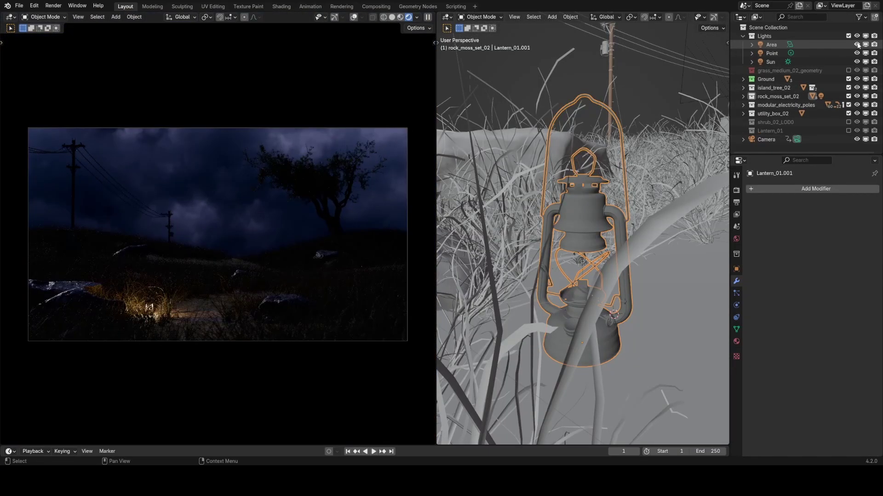
pyautogui.click(830, 47)
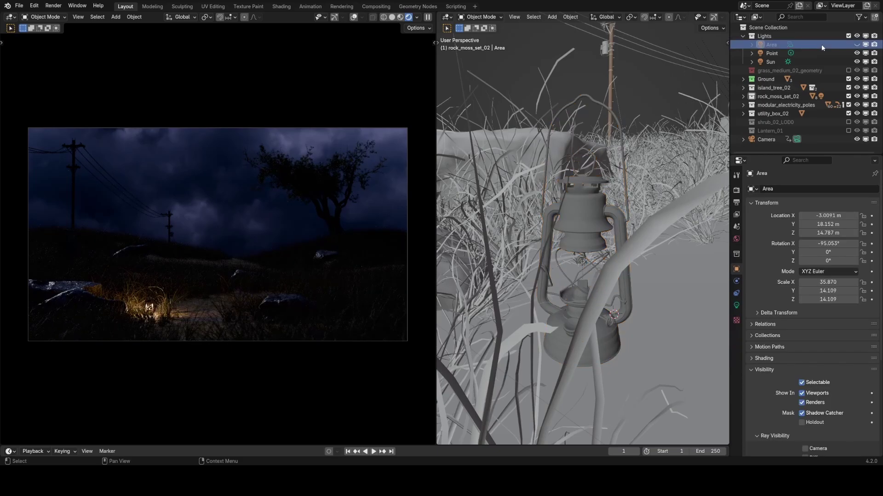
pyautogui.press('x')
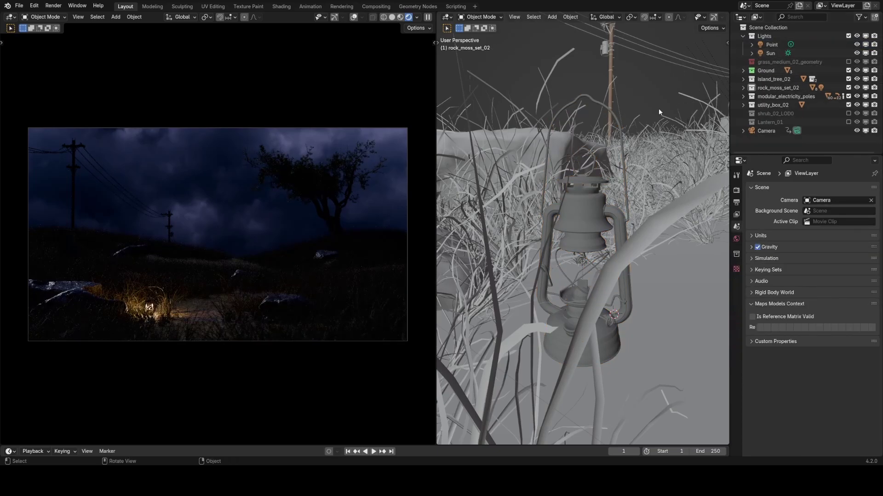
# Step: Rename the Sun light as Moon and the Point light as Lantern in the Lights collection
pyautogui.scroll(-1, 417, 194)
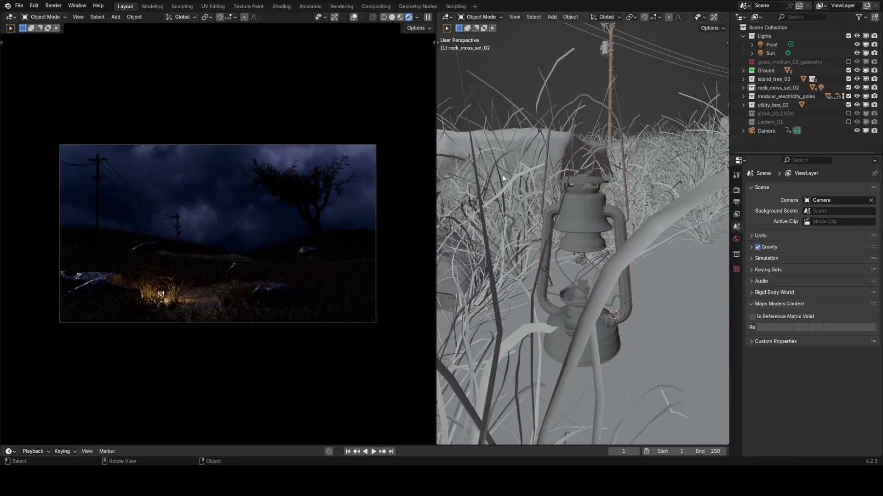
pyautogui.scroll(-2, 503, 178)
pyautogui.moveTo(585, 156); pyautogui.dragTo(625, 169, button='middle')
pyautogui.scroll(-3, 626, 170)
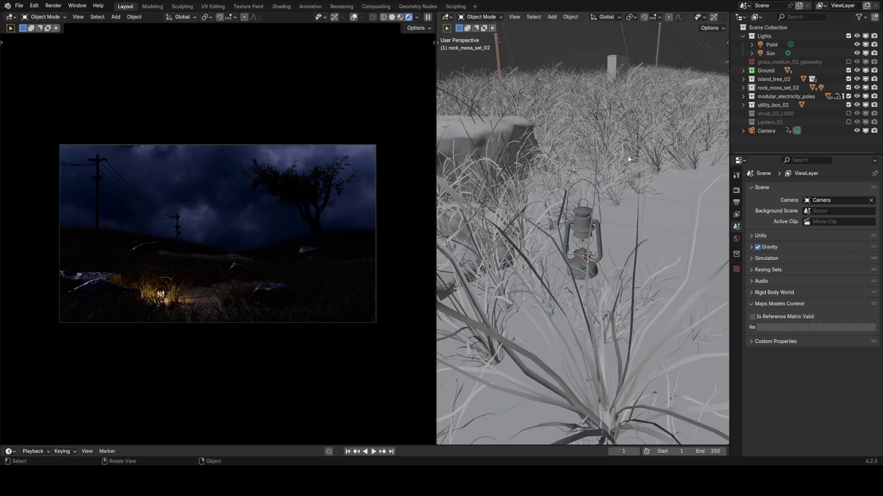
pyautogui.click(779, 53)
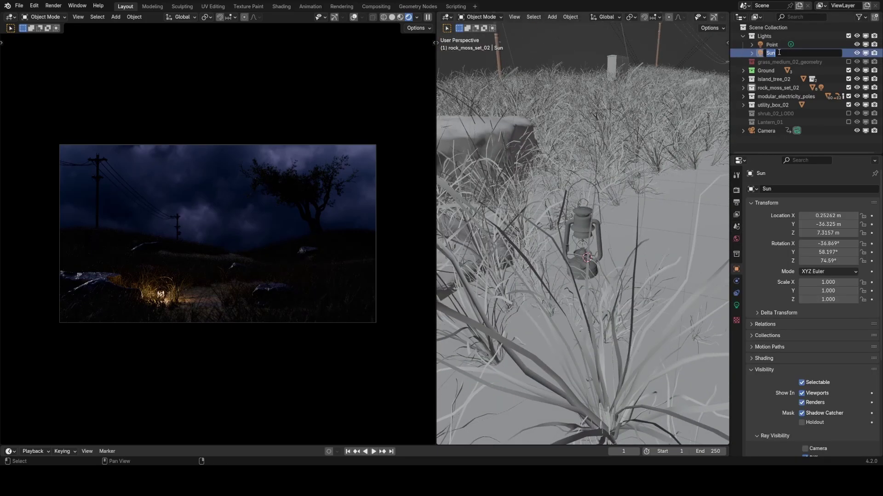
pyautogui.press('Return')
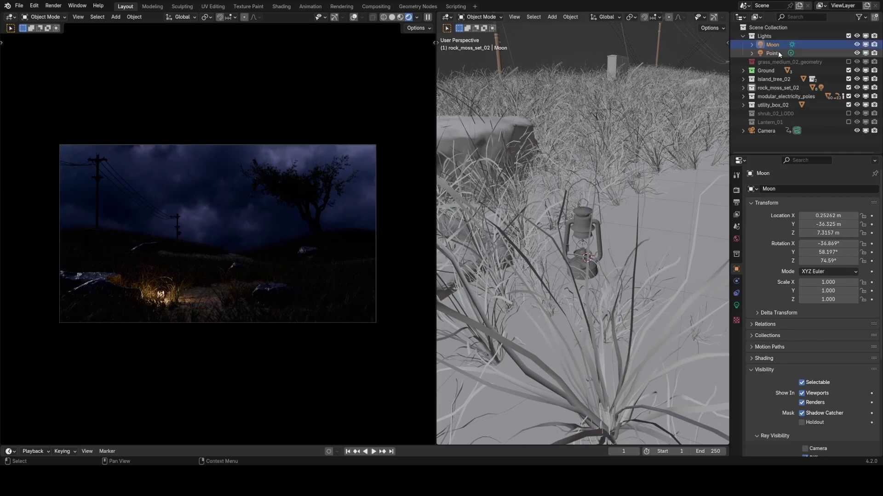
pyautogui.doubleClick(779, 53)
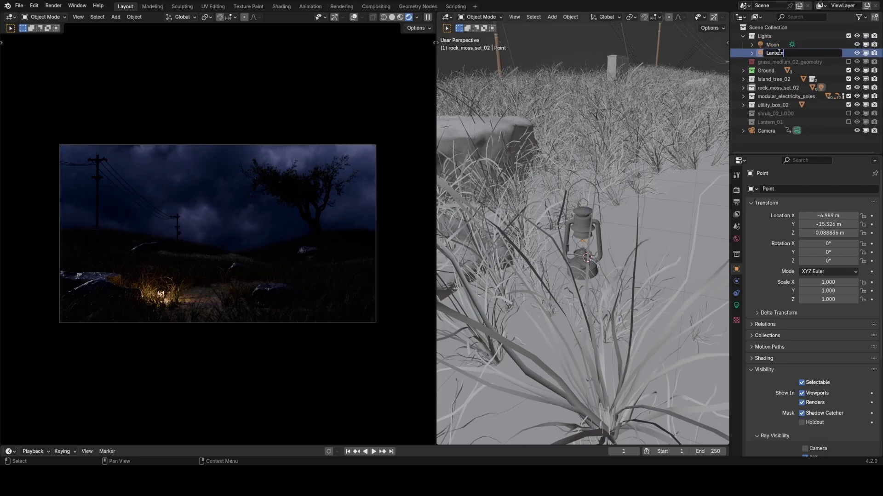
pyautogui.press('Return')
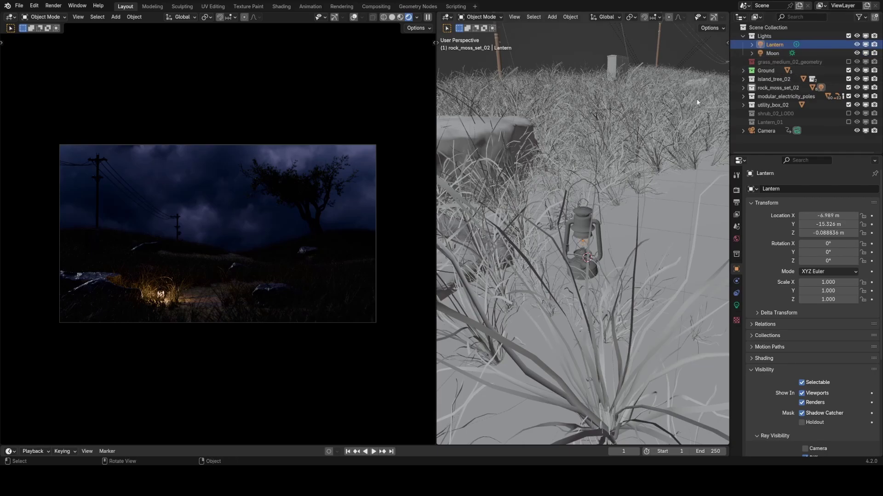
pyautogui.scroll(-8, 612, 195)
pyautogui.click(589, 90)
pyautogui.moveTo(611, 154)
pyautogui.mouseDown(button='middle')
pyautogui.moveTo(667, 170)
pyautogui.moveTo(639, 158)
pyautogui.moveTo(620, 164)
pyautogui.mouseUp(button='middle')
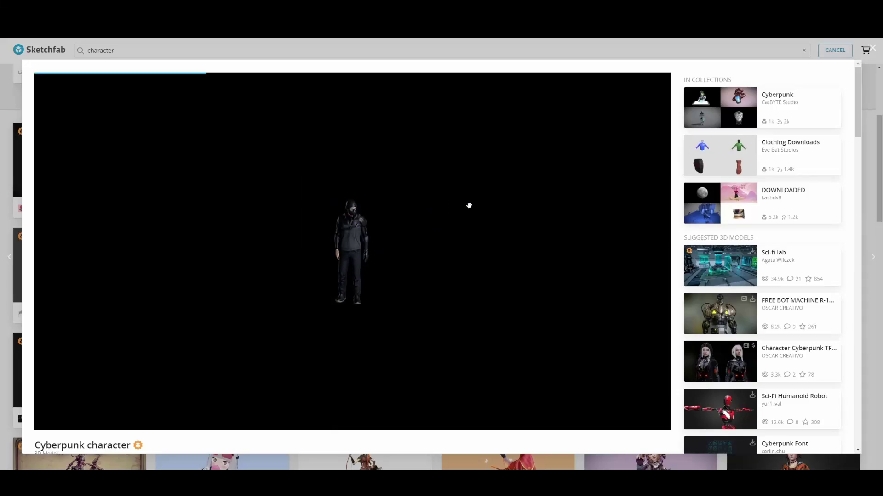
# Step: Switch to Sketchfab and inspect the Cyberpunk character model in the 3D preview
pyautogui.scroll(-2, 750, 176)
pyautogui.scroll(2, 750, 176)
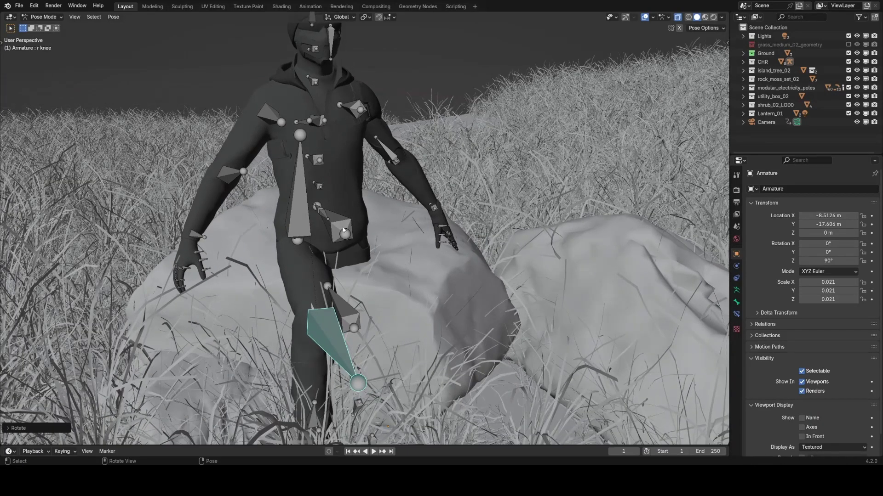
# Step: Rotate the leg bones of the character's armature around the right knee to pose the figure sitting on the rock
pyautogui.scroll(5, 407, 280)
pyautogui.press('r')
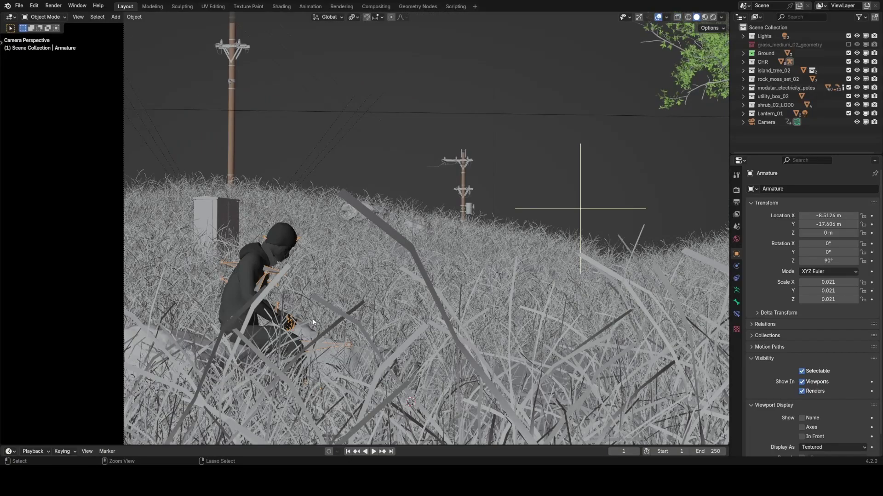
pyautogui.hotkey('ctrl', 'Tab')
pyautogui.scroll(4, 313, 322)
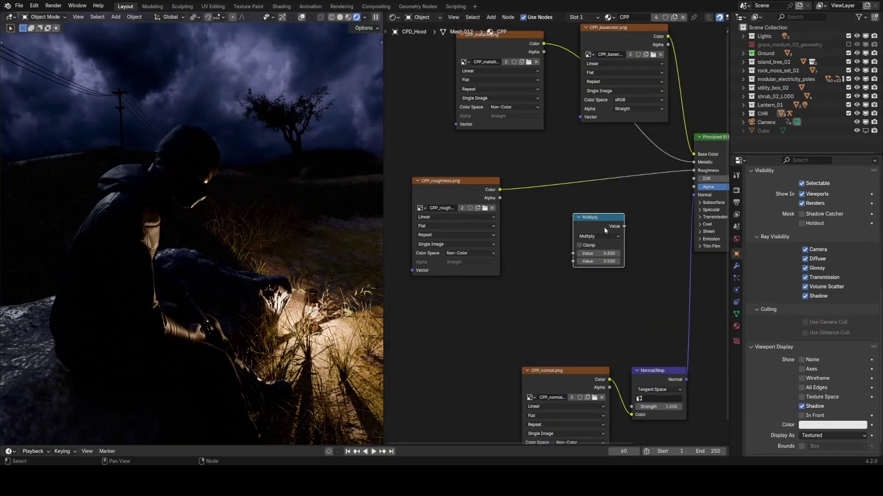
# Step: Insert the Multiply node between the CPP_roughness.png texture and the Principled BSDF's Roughness input, and adjust its second value
pyautogui.moveTo(602, 229); pyautogui.dragTo(574, 191)
pyautogui.scroll(2, 546, 231)
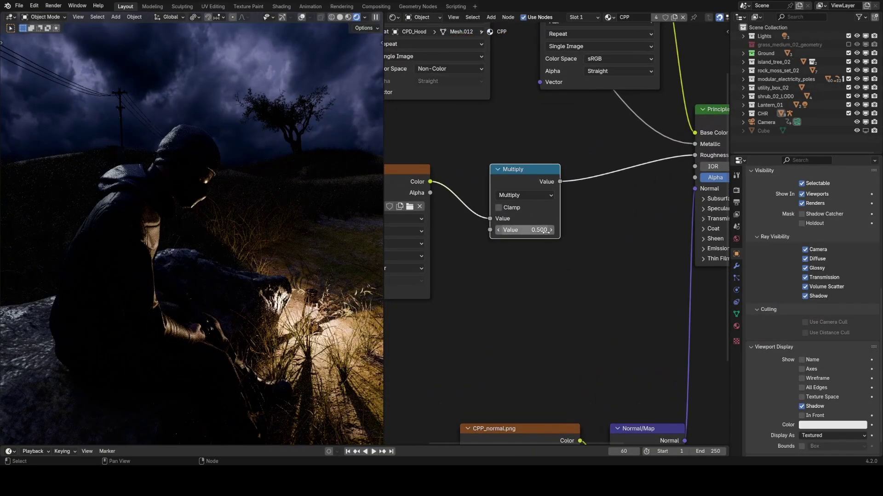
pyautogui.scroll(1, 545, 231)
pyautogui.moveTo(519, 229)
pyautogui.mouseDown()
pyautogui.moveTo(535, 229)
pyautogui.moveTo(527, 225)
pyautogui.mouseUp()
pyautogui.moveTo(379, 254); pyautogui.dragTo(51, 223, button='middle')
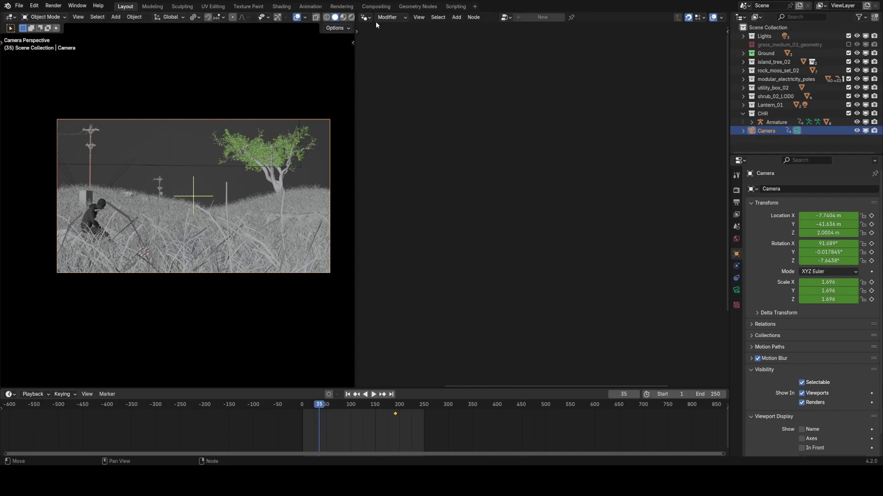
# Step: Turn the node editor into a Graph Editor, go to frame 191 and select the camera's X Euler Rotation curve
pyautogui.click(367, 17)
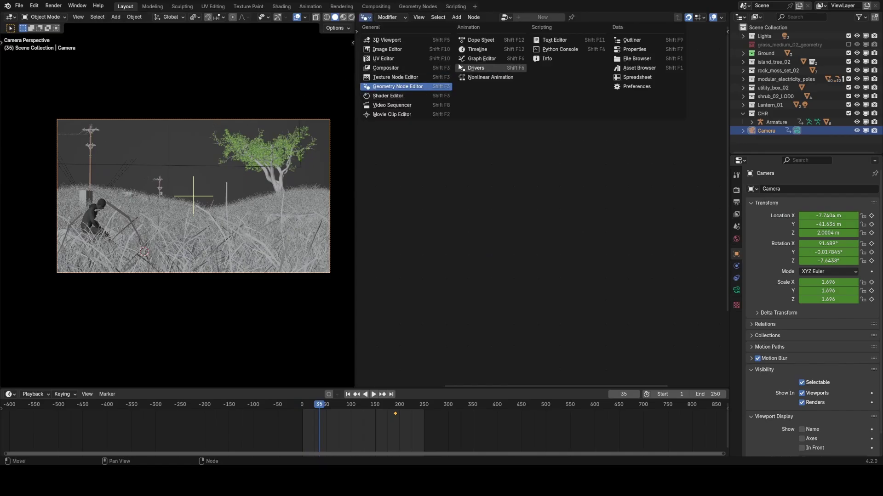
pyautogui.click(478, 59)
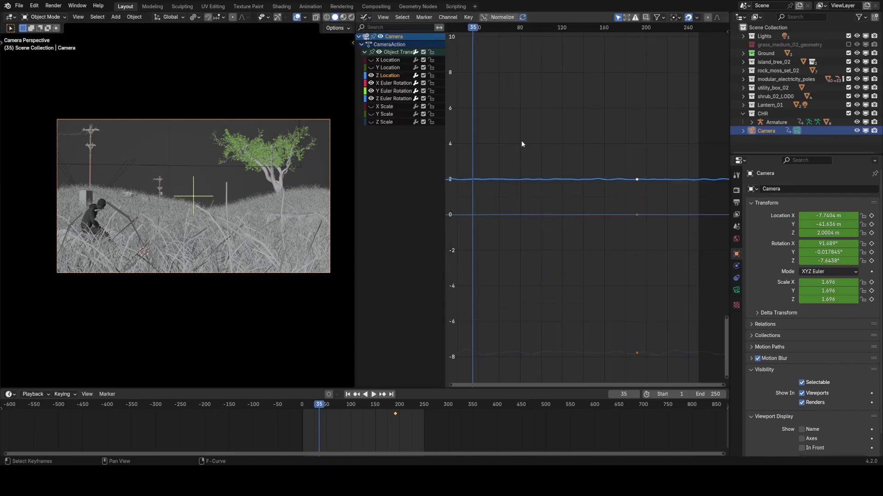
pyautogui.click(395, 405)
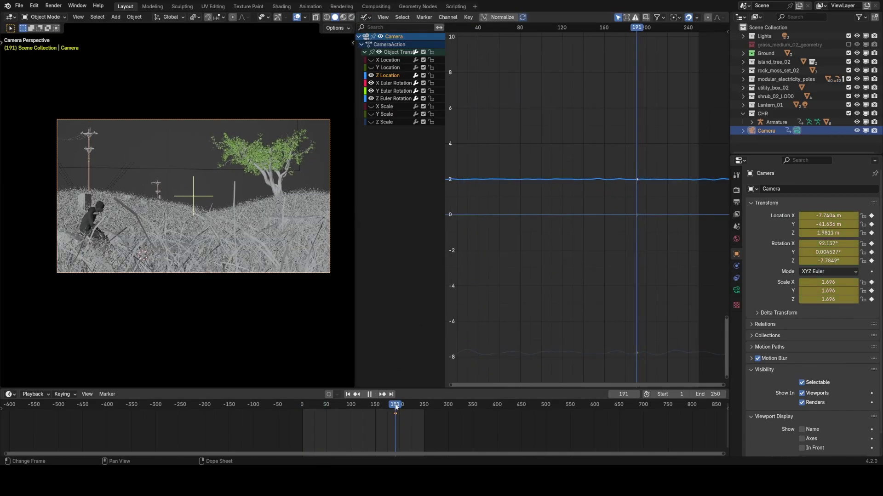
pyautogui.click(397, 84)
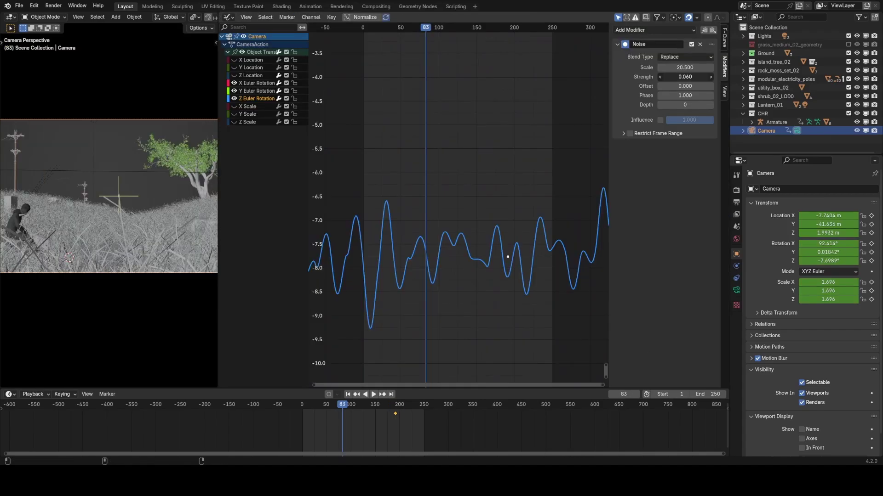
# Step: Lower the Noise modifier's strength on the camera's Z Euler Rotation curve and play the animation
pyautogui.moveTo(684, 77); pyautogui.dragTo(666, 76)
pyautogui.press('space')
pyautogui.click(520, 153)
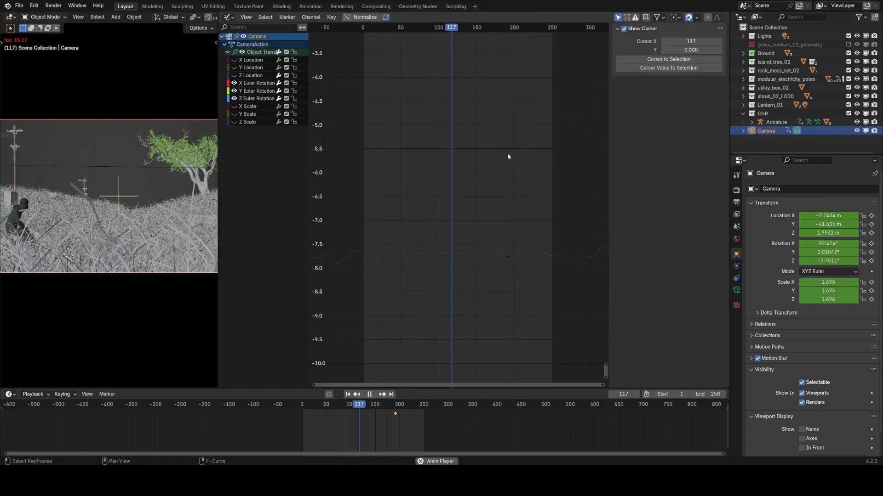
# Step: Preview the camera shake through the scene camera during playback, switching the viewport shading
pyautogui.scroll(-1, 167, 206)
pyautogui.press('z')
pyautogui.click(158, 150)
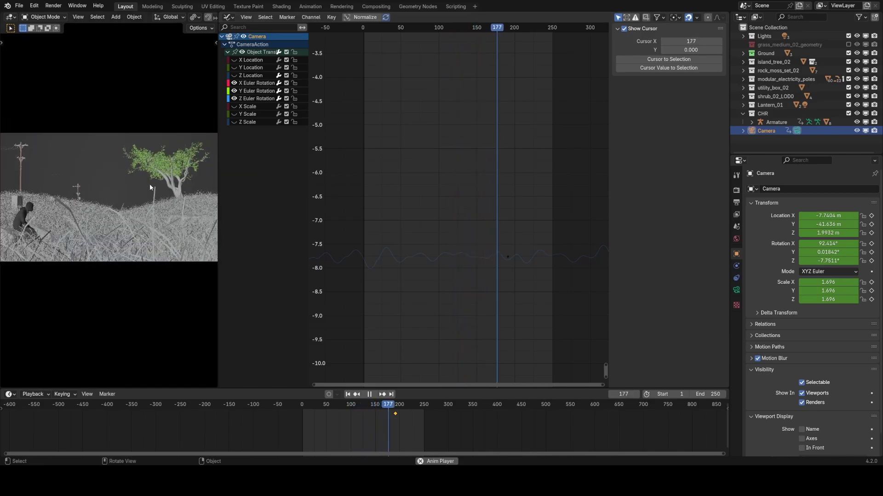
pyautogui.press('z')
pyautogui.click(139, 171)
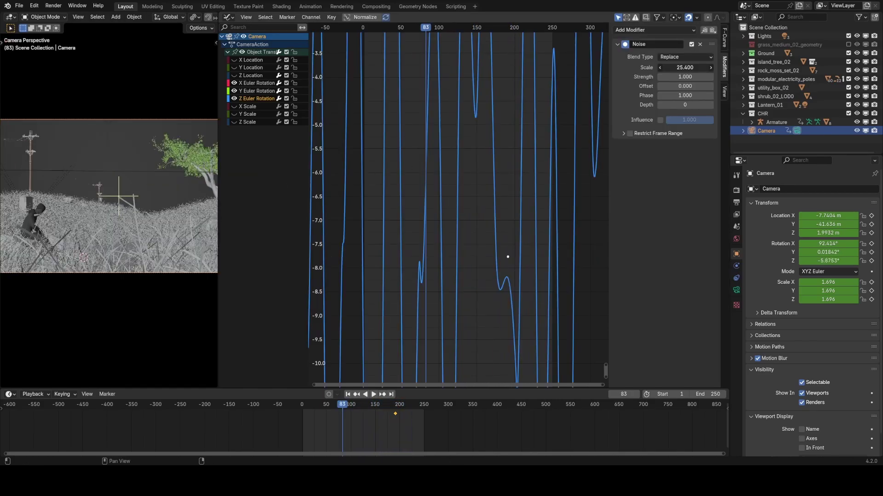
# Step: Try scales of 6.5 and 20 for the Z Euler Rotation curve's Noise modifier, and undo the last change
pyautogui.moveTo(684, 68); pyautogui.dragTo(621, 67)
pyautogui.press('space')
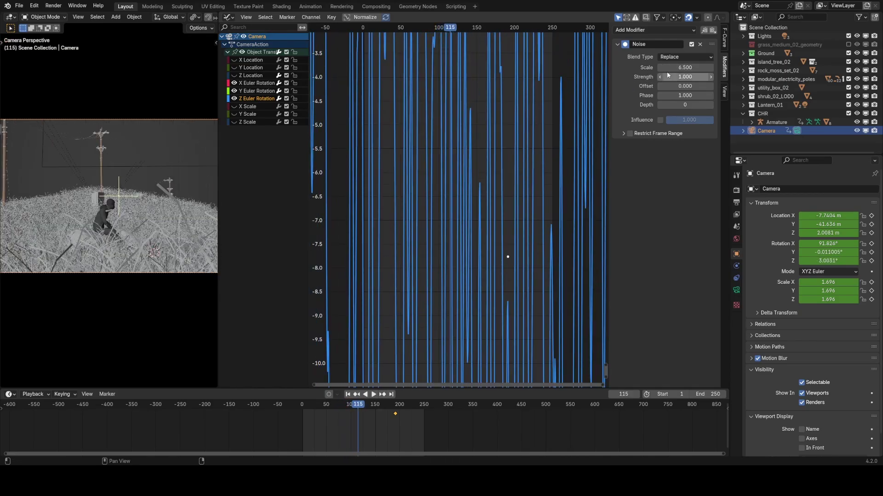
pyautogui.click(675, 69)
pyautogui.write('20')
pyautogui.press('Return')
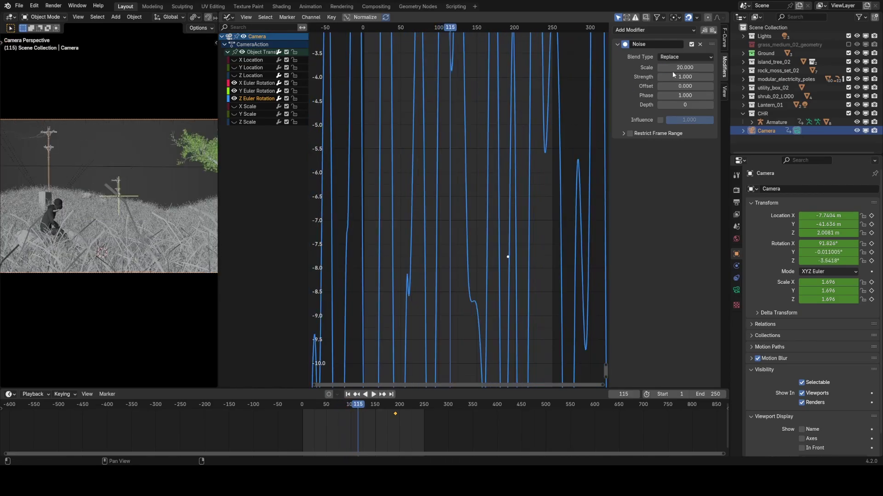
pyautogui.press('Escape')
pyautogui.hotkey('ctrl', 'z')
# Step: Increase the scale and reduce the strength of the Noise modifier on the camera's Z Euler Rotation curve
pyautogui.moveTo(684, 67); pyautogui.dragTo(736, 67)
pyautogui.moveTo(685, 77); pyautogui.dragTo(655, 77)
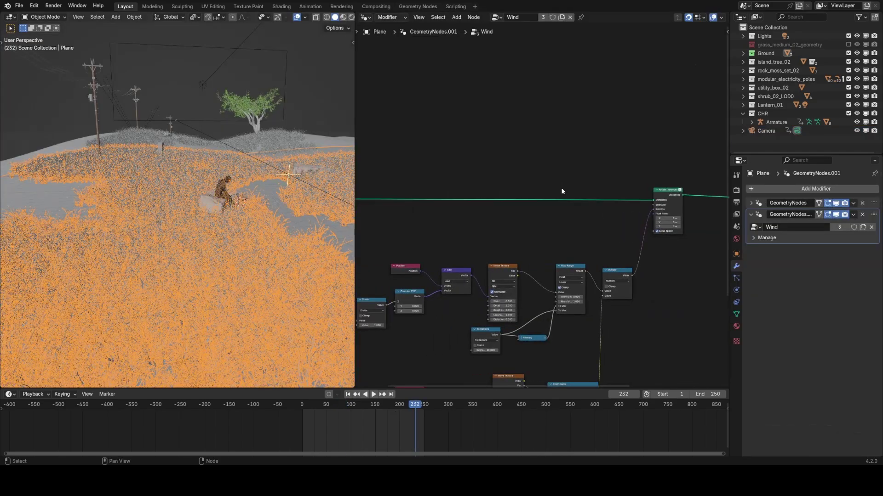
# Step: Look over the grass plane's Wind node tree and isolate the plane in local view
pyautogui.scroll(-3, 561, 188)
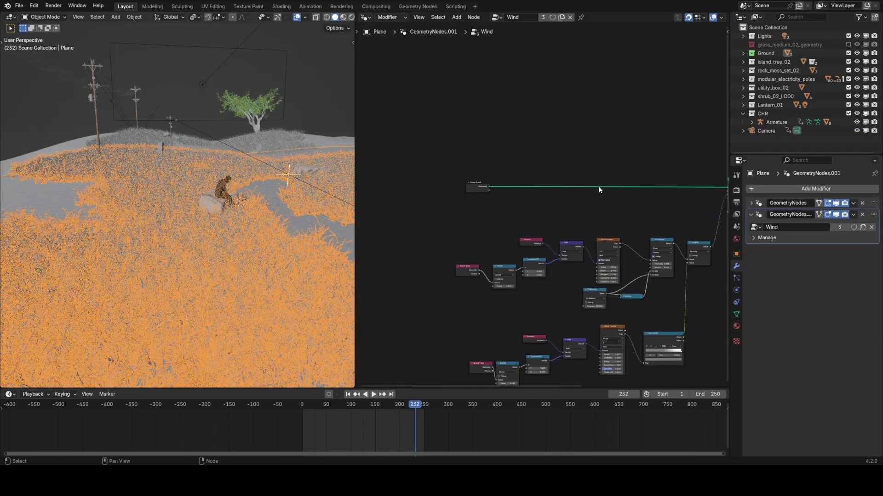
pyautogui.scroll(3, 600, 154)
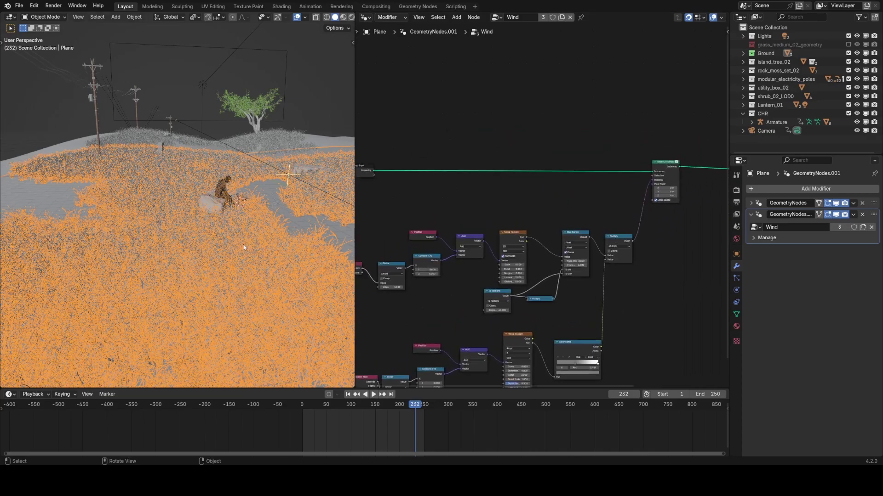
pyautogui.scroll(-8, 244, 248)
pyautogui.press('z')
pyautogui.click(251, 197)
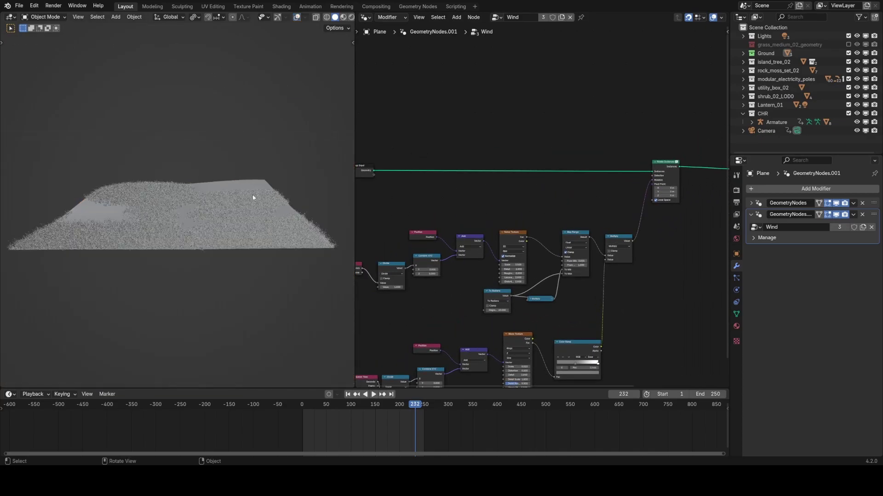
# Step: Frame the isolated grass and play the animation with the Wind tree's Noise Texture previewed on it
pyautogui.scroll(5, 207, 200)
pyautogui.moveTo(251, 197); pyautogui.dragTo(233, 200, button='middle')
pyautogui.scroll(3, 234, 201)
pyautogui.press('space')
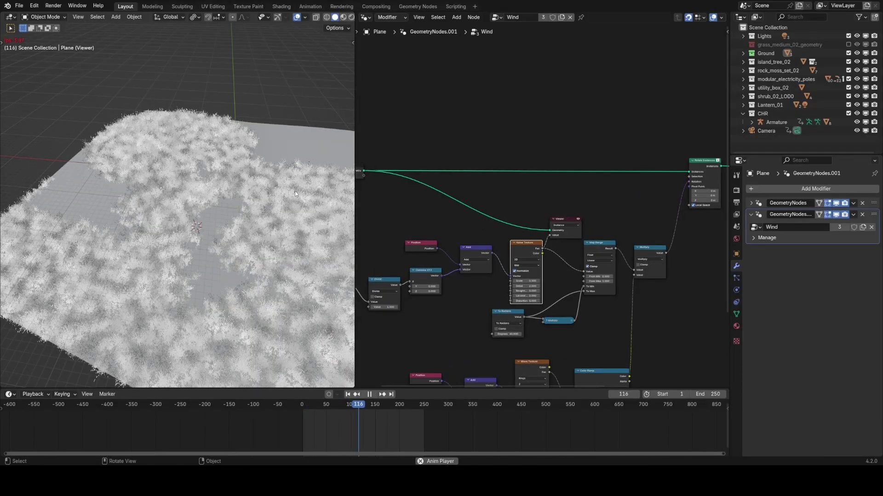
pyautogui.press('space')
# Step: Connect the Wind tree's Wave Texture to the Viewer and play the animation to examine its bands across the grass
pyautogui.moveTo(511, 270); pyautogui.dragTo(497, 230, button='middle')
pyautogui.moveTo(517, 329); pyautogui.dragTo(508, 307, button='middle')
pyautogui.keyDown('ctrl'); pyautogui.keyDown('shift'); pyautogui.click(509, 307); pyautogui.keyUp('shift'); pyautogui.keyUp('ctrl')
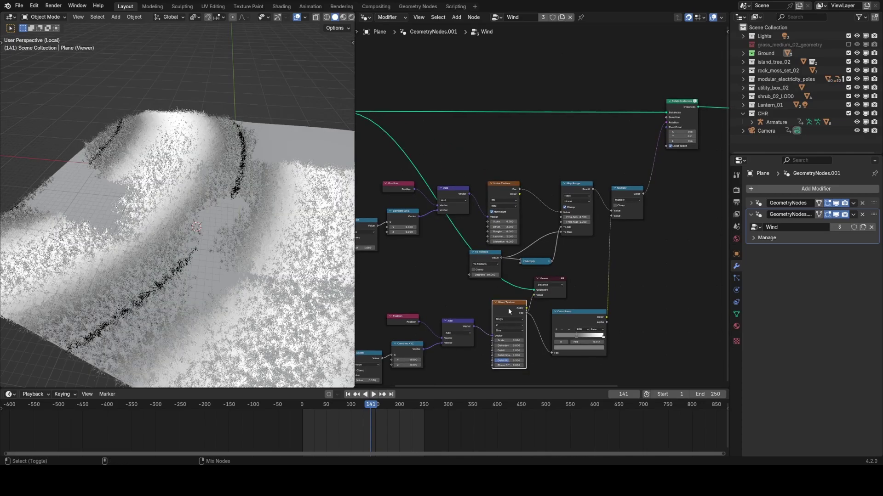
pyautogui.moveTo(198, 248); pyautogui.dragTo(226, 245, button='middle')
pyautogui.press('space')
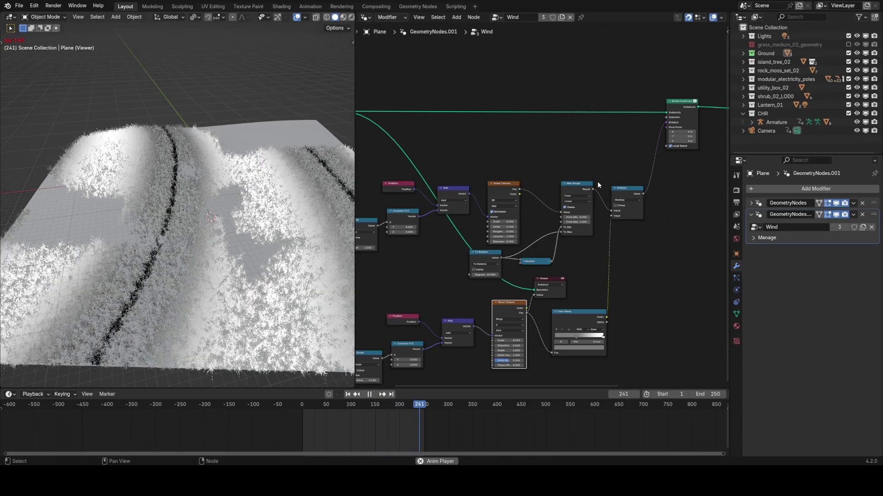
# Step: Remove the Viewer node from the Wind tree, stop playback and inspect the grass in its normal shading
pyautogui.moveTo(555, 217); pyautogui.dragTo(471, 278, button='middle')
pyautogui.press('x')
pyautogui.press('space')
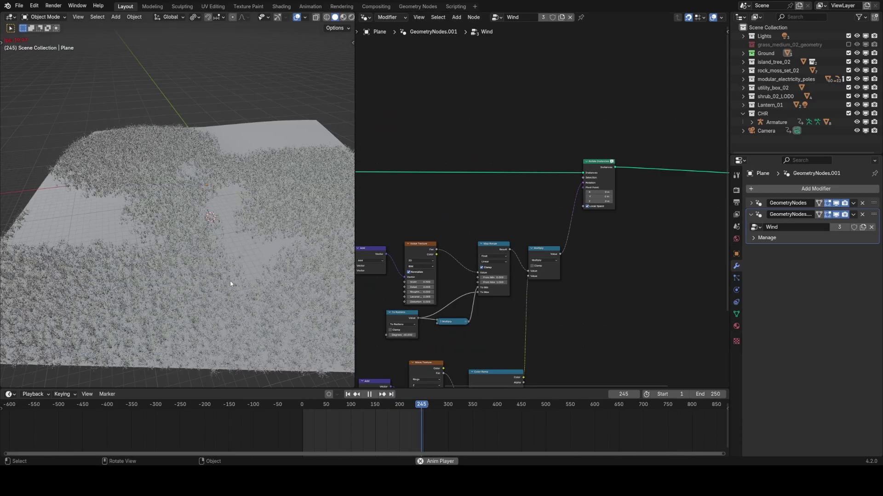
pyautogui.moveTo(221, 280); pyautogui.dragTo(225, 239, button='middle')
pyautogui.scroll(2, 219, 256)
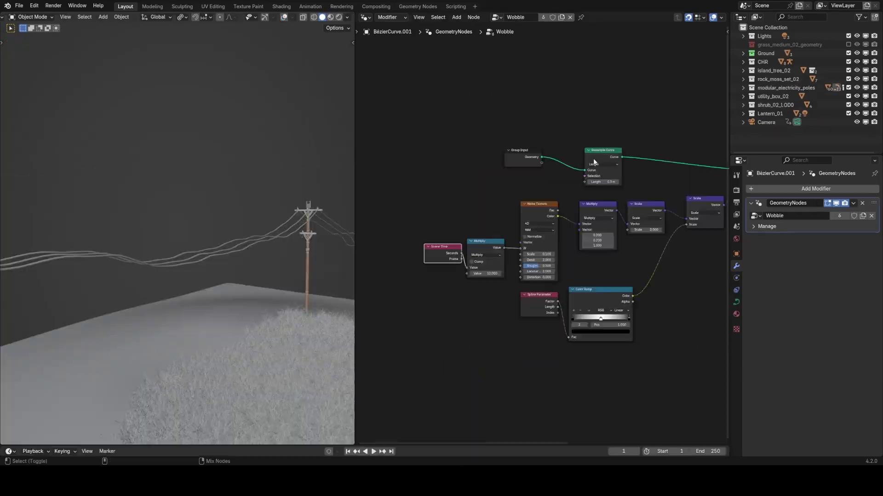
# Step: Preview the Resample Curve output of the power line's Wobble node tree and play the animation
pyautogui.moveTo(593, 162); pyautogui.dragTo(570, 174, button='middle')
pyautogui.scroll(3, 569, 182)
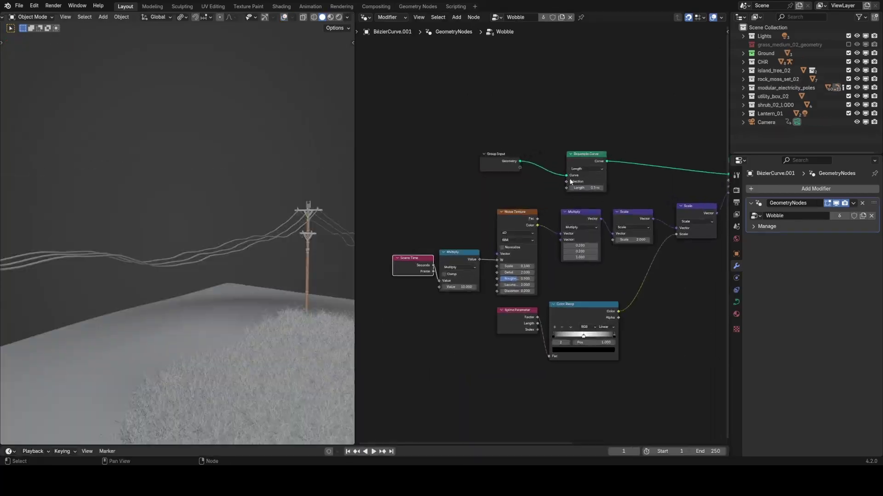
pyautogui.keyDown('ctrl'); pyautogui.keyDown('shift'); pyautogui.click(505, 214); pyautogui.keyUp('shift'); pyautogui.keyUp('ctrl')
pyautogui.keyDown('ctrl'); pyautogui.keyDown('shift'); pyautogui.click(501, 154); pyautogui.keyUp('shift'); pyautogui.keyUp('ctrl')
pyautogui.keyDown('ctrl'); pyautogui.keyDown('shift'); pyautogui.click(593, 147); pyautogui.keyUp('shift'); pyautogui.keyUp('ctrl')
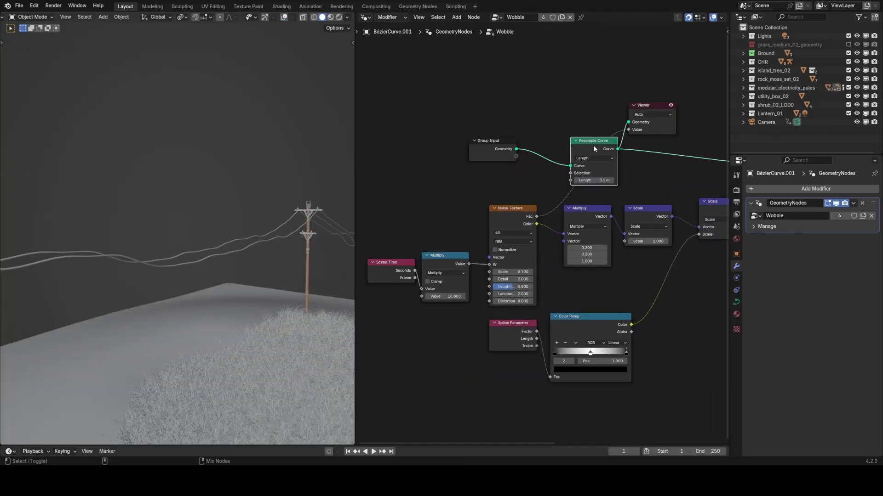
pyautogui.press('z')
pyautogui.click(325, 163)
pyautogui.moveTo(286, 184)
pyautogui.mouseDown(button='middle')
pyautogui.moveTo(299, 221)
pyautogui.moveTo(253, 227)
pyautogui.moveTo(246, 197)
pyautogui.moveTo(210, 195)
pyautogui.moveTo(282, 240)
pyautogui.moveTo(258, 240)
pyautogui.moveTo(294, 245)
pyautogui.mouseUp(button='middle')
pyautogui.press('space')
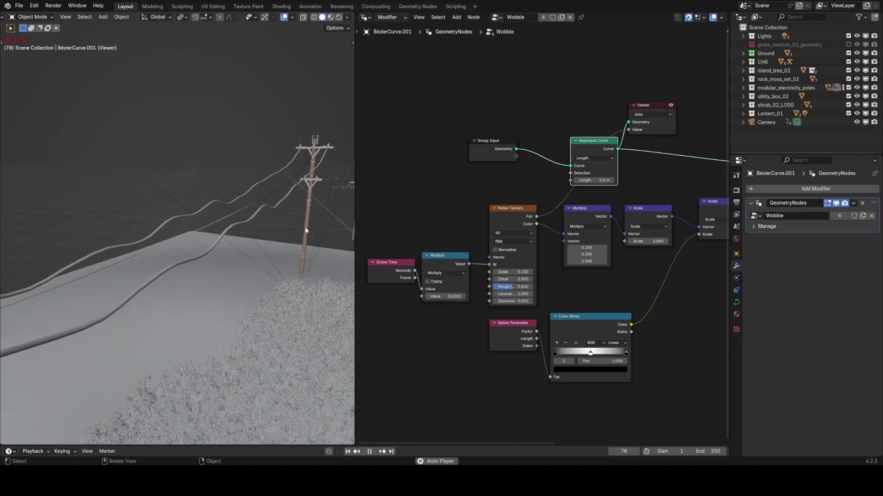
pyautogui.press('space')
# Step: Preview the vector Multiply, Scale and Color Ramp nodes of the Wobble tree and briefly play the animation
pyautogui.moveTo(604, 206); pyautogui.dragTo(507, 240, button='middle')
pyautogui.keyDown('ctrl'); pyautogui.keyDown('shift'); pyautogui.click(488, 243); pyautogui.keyUp('shift'); pyautogui.keyUp('ctrl')
pyautogui.keyDown('ctrl'); pyautogui.keyDown('shift'); pyautogui.click(561, 242); pyautogui.keyUp('shift'); pyautogui.keyUp('ctrl')
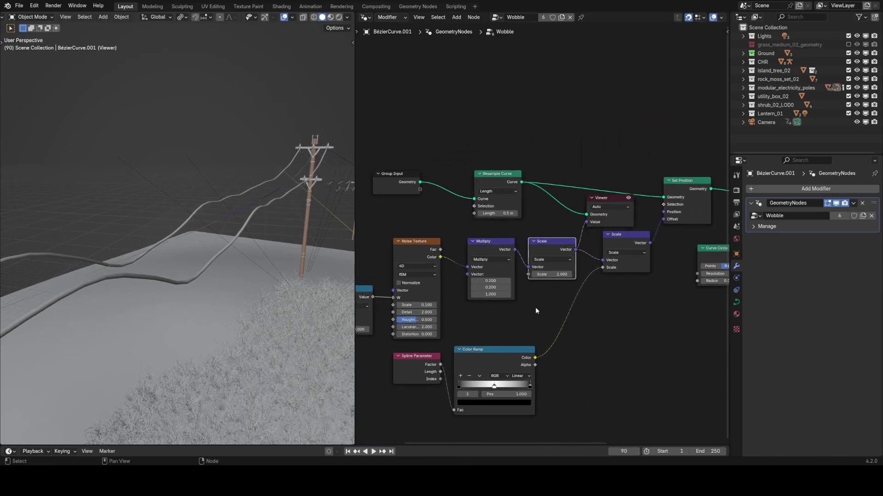
pyautogui.keyDown('ctrl'); pyautogui.keyDown('shift'); pyautogui.click(501, 356); pyautogui.keyUp('shift'); pyautogui.keyUp('ctrl')
pyautogui.press('space')
pyautogui.press('space')
# Step: Preview the Wobble tree's Set Position output and play the animation to examine the displaced power line curve
pyautogui.moveTo(473, 300); pyautogui.dragTo(391, 327, button='middle')
pyautogui.scroll(-3, 167, 248)
pyautogui.scroll(-1, 167, 249)
pyautogui.keyDown('shift'); pyautogui.moveTo(166, 248); pyautogui.dragTo(234, 235, button='middle'); pyautogui.keyUp('shift')
pyautogui.moveTo(602, 235); pyautogui.dragTo(548, 257, button='middle')
pyautogui.keyDown('ctrl'); pyautogui.keyDown('shift'); pyautogui.click(548, 257); pyautogui.keyUp('shift'); pyautogui.keyUp('ctrl')
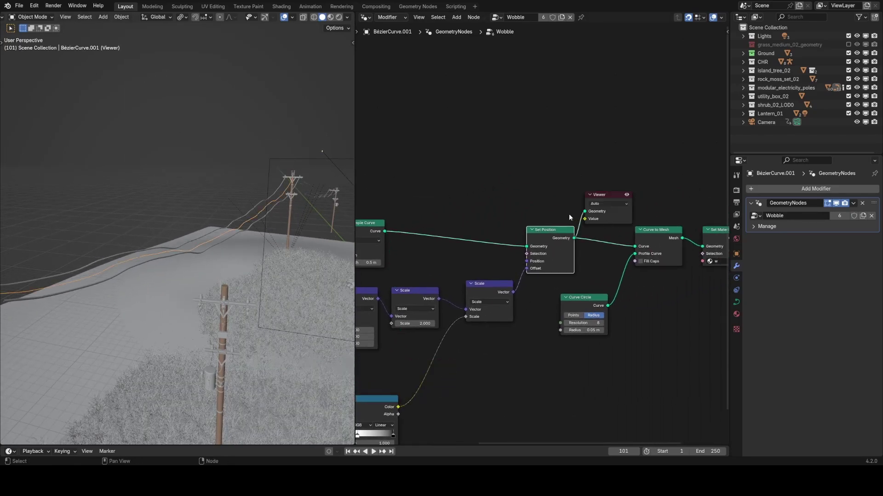
pyautogui.press('space')
pyautogui.moveTo(310, 226); pyautogui.dragTo(260, 219, button='middle')
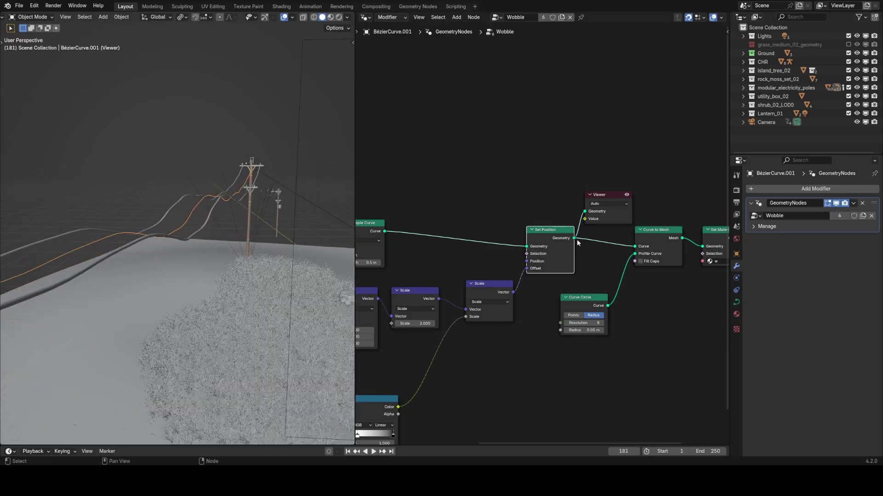
pyautogui.press('space')
# Step: Preview the Curve to Mesh node in the Wobble tree and play the animation to examine the cable mesh
pyautogui.keyDown('ctrl'); pyautogui.keyDown('shift'); pyautogui.click(664, 238); pyautogui.keyUp('shift'); pyautogui.keyUp('ctrl')
pyautogui.moveTo(663, 238); pyautogui.dragTo(478, 233, button='middle')
pyautogui.press('space')
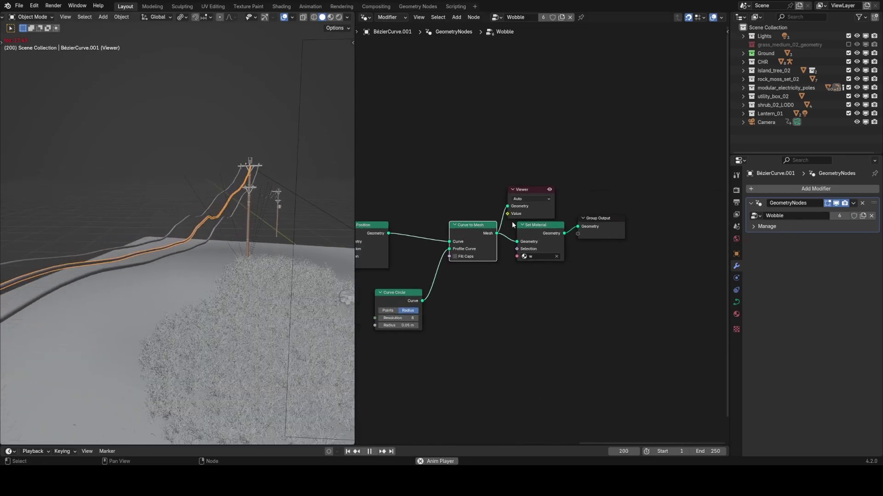
pyautogui.press('space')
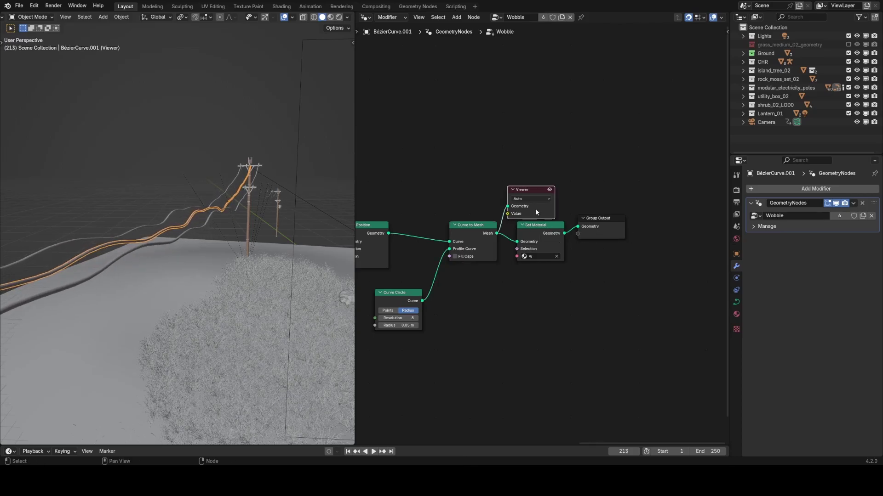
pyautogui.press('space')
pyautogui.moveTo(294, 202); pyautogui.dragTo(269, 193, button='middle')
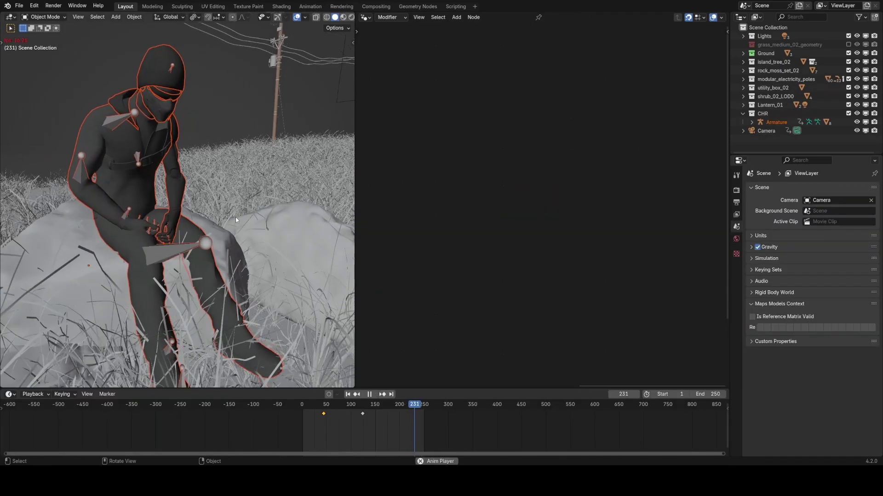
# Step: Deselect the armature and look over the seated character with a different viewport display during playback
pyautogui.click(225, 234)
pyautogui.press('z')
pyautogui.click(224, 183)
pyautogui.moveTo(251, 214); pyautogui.dragTo(217, 216, button='middle')
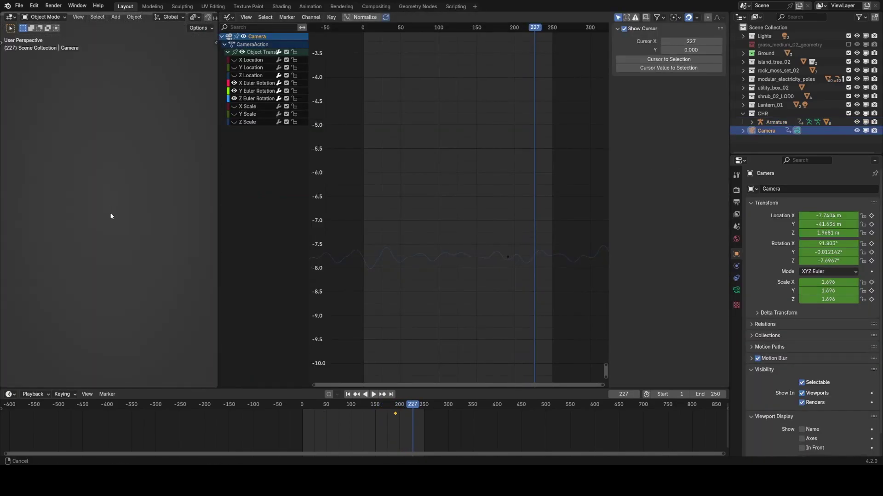
# Step: Select the Point light inside the Lantern_01 collection and frame its Power curve in the graph
pyautogui.keyDown('ctrl'); pyautogui.moveTo(112, 216); pyautogui.dragTo(112, 221, button='middle'); pyautogui.keyUp('ctrl')
pyautogui.scroll(-10, 112, 224)
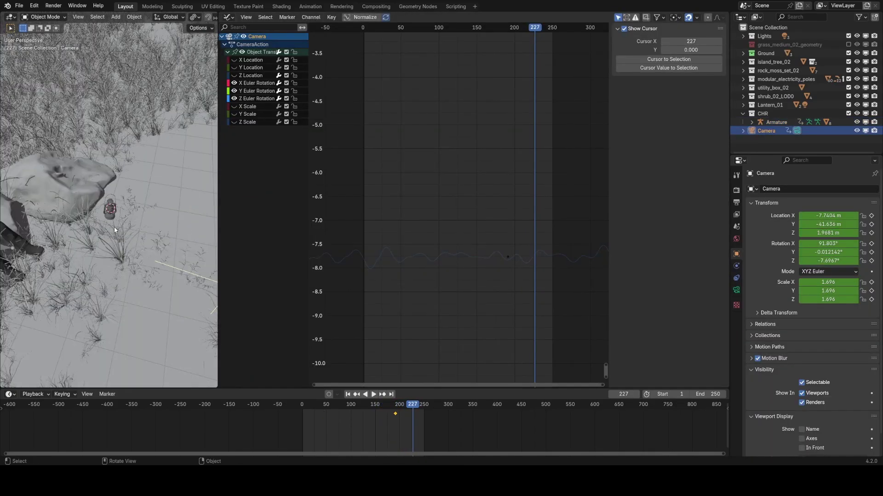
pyautogui.click(112, 209)
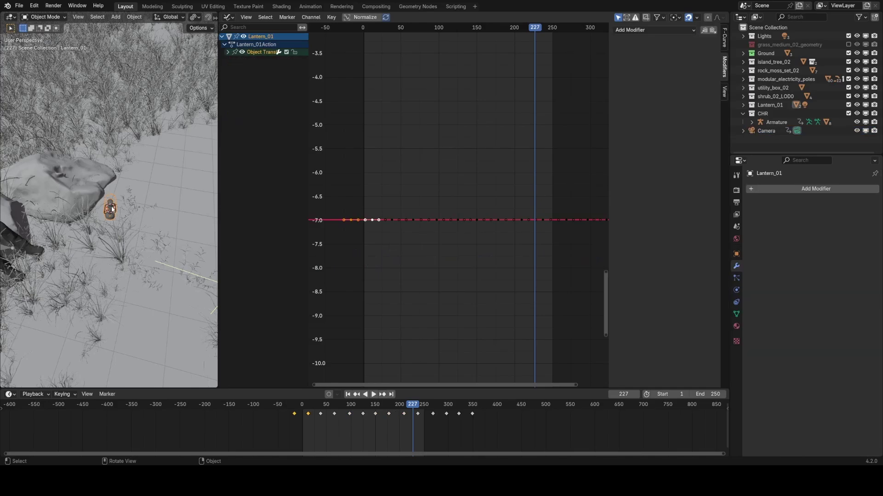
pyautogui.click(743, 105)
pyautogui.click(758, 113)
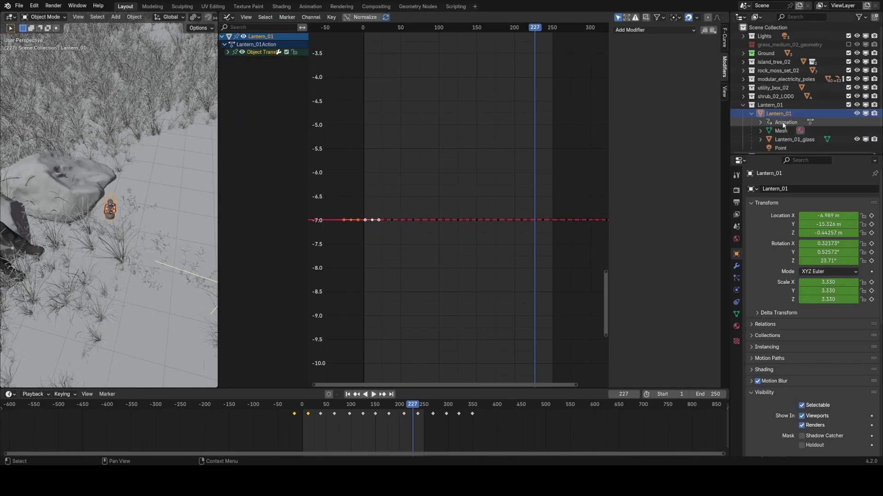
pyautogui.click(781, 147)
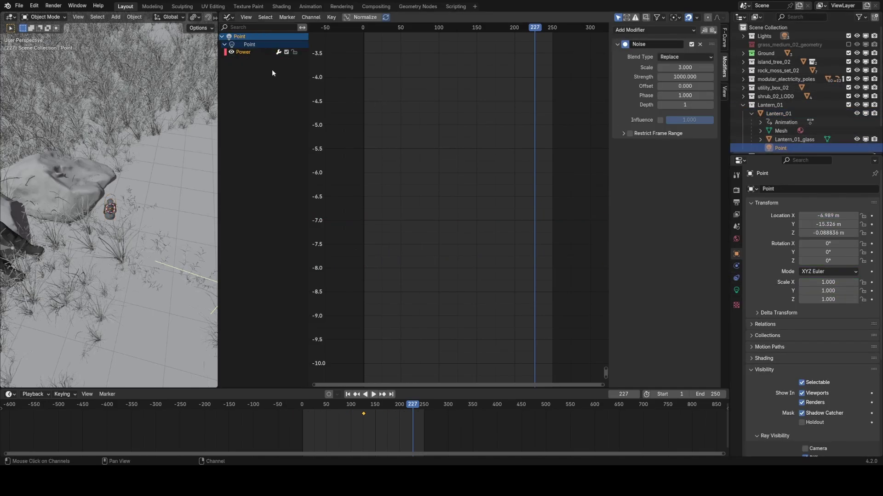
pyautogui.press('Home')
pyautogui.scroll(-15, 486, 168)
pyautogui.moveTo(494, 172)
pyautogui.keyDown('ctrl'); pyautogui.mouseDown(button='middle')
pyautogui.moveTo(492, 219)
pyautogui.moveTo(495, 184)
pyautogui.mouseUp(button='middle'); pyautogui.keyUp('ctrl')
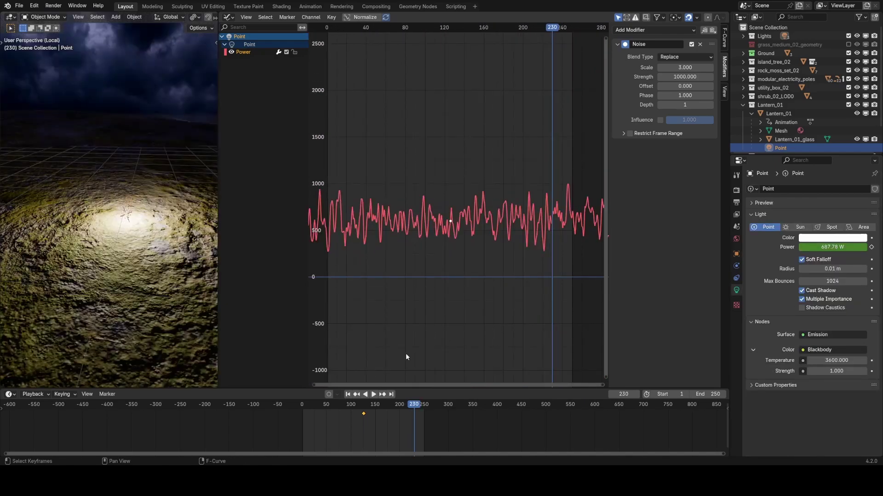
# Step: Try a Noise modifier scale of 4.000 on the light's Power curve, playing from frame 128, and lower it again
pyautogui.click(364, 410)
pyautogui.press('space')
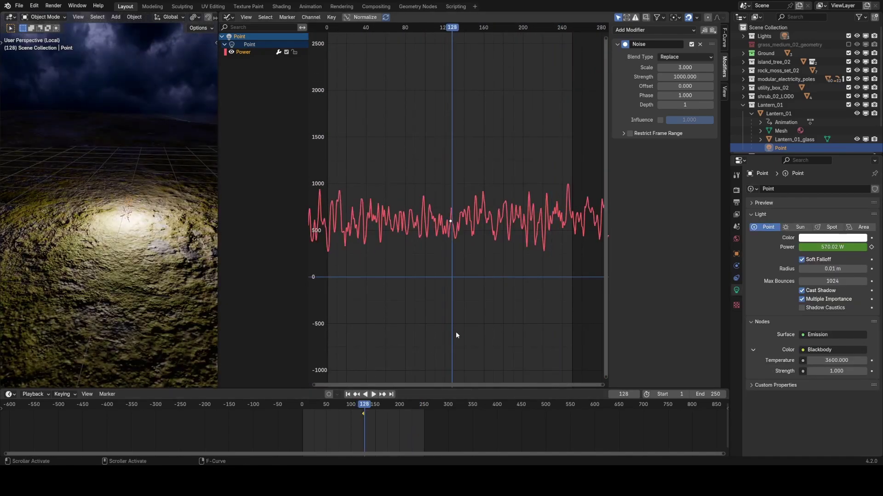
pyautogui.click(710, 67)
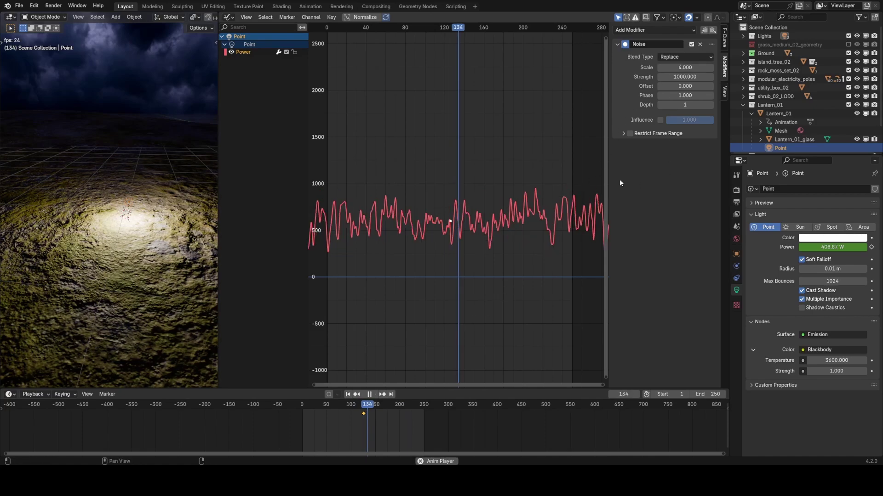
pyautogui.press('space')
pyautogui.click(660, 68)
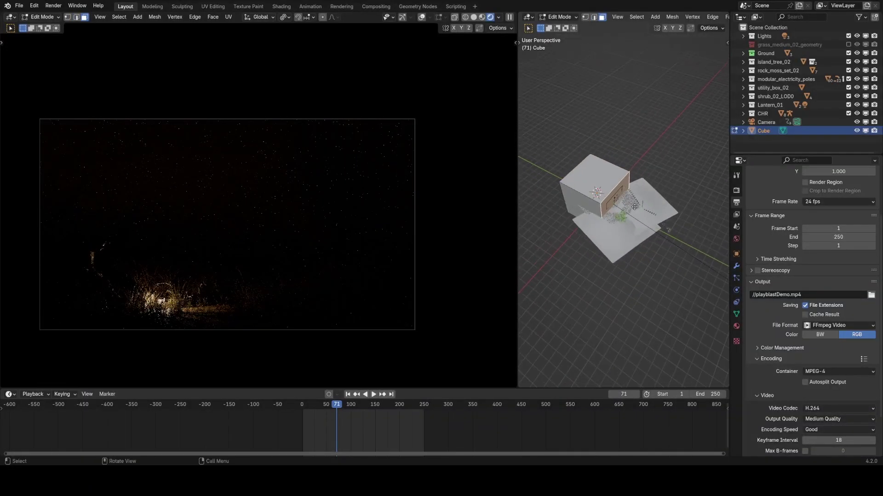
# Step: Move the selected face of the large cube along Y and scale it along X
pyautogui.press('g')
pyautogui.press('y')
pyautogui.click(671, 184)
pyautogui.press('s')
pyautogui.press('x')
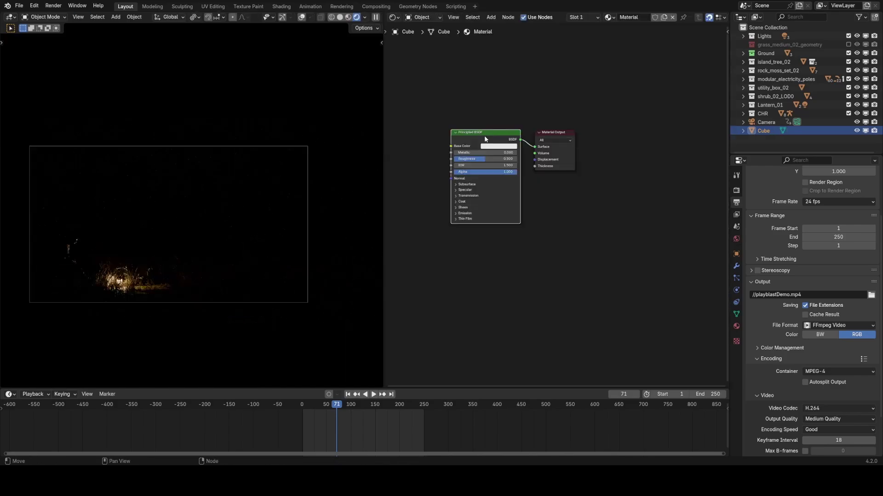
# Step: Delete the Principled BSDF from the cube's material and add a Volume Scatter node
pyautogui.press('x')
pyautogui.moveTo(505, 146); pyautogui.dragTo(565, 156, button='middle')
pyautogui.scroll(3, 564, 156)
pyautogui.hotkey('shift', 'a')
pyautogui.click(533, 143)
pyautogui.write('volu')
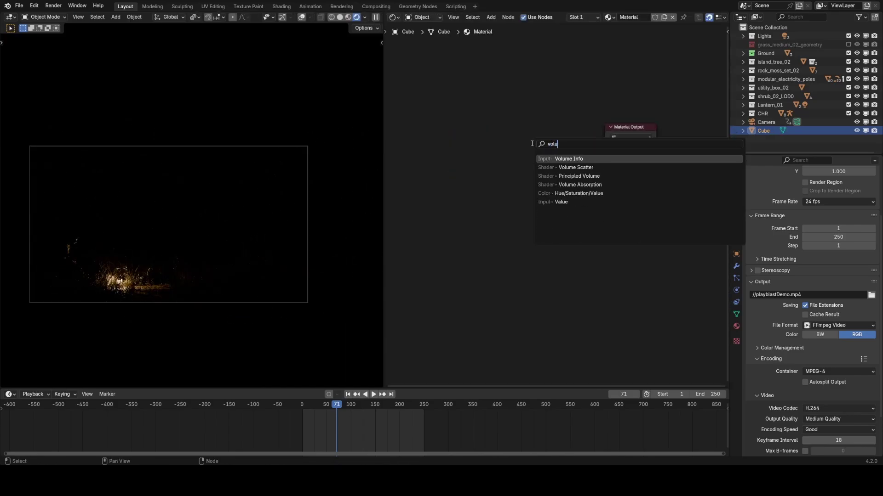
pyautogui.press('Down')
pyautogui.press('Return')
pyautogui.click(504, 149)
# Step: Connect the Volume Scatter node to the Material Output's Volume input and edit its density
pyautogui.moveTo(554, 165); pyautogui.dragTo(606, 154)
pyautogui.scroll(1, 588, 171)
pyautogui.doubleClick(586, 177)
pyautogui.press('Return')
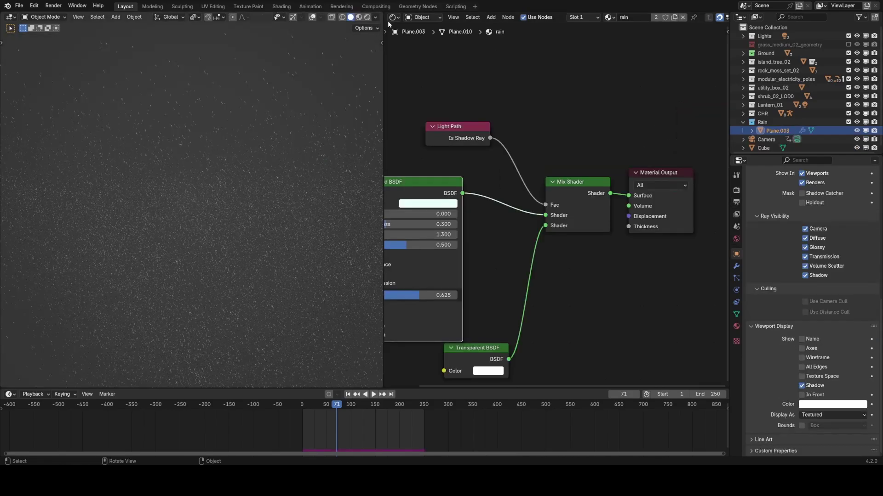
# Step: Open the rain plane's Geometry Nodes tree and preview its Distribute Points on Faces output in the viewport
pyautogui.click(394, 17)
pyautogui.click(411, 87)
pyautogui.scroll(-6, 597, 166)
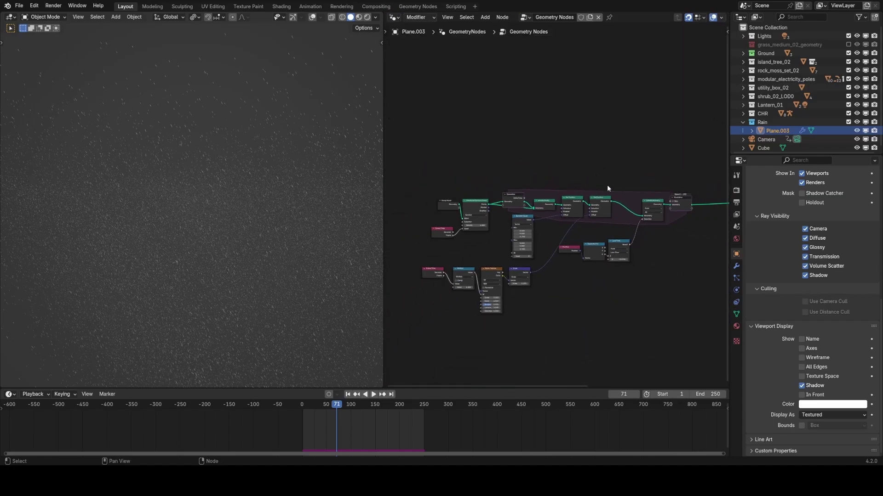
pyautogui.scroll(4, 559, 224)
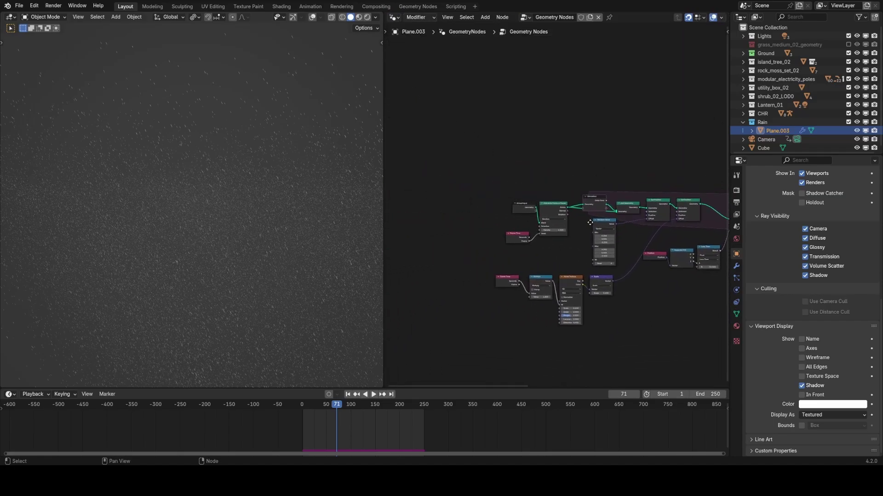
pyautogui.keyDown('ctrl'); pyautogui.keyDown('shift'); pyautogui.click(559, 224); pyautogui.keyUp('shift'); pyautogui.keyUp('ctrl')
pyautogui.scroll(-6, 264, 228)
pyautogui.moveTo(284, 221); pyautogui.dragTo(260, 238, button='middle')
pyautogui.press('z')
pyautogui.click(263, 193)
pyautogui.moveTo(266, 195); pyautogui.dragTo(294, 184, button='middle')
# Step: Preview the first Set Position node in the rain simulation zone and play the animation to examine the falling points
pyautogui.keyDown('ctrl'); pyautogui.keyDown('shift'); pyautogui.click(539, 205); pyautogui.keyUp('shift'); pyautogui.keyUp('ctrl')
pyautogui.moveTo(285, 231); pyautogui.dragTo(289, 206, button='middle')
pyautogui.moveTo(571, 210); pyautogui.dragTo(455, 232, button='middle')
pyautogui.moveTo(527, 234); pyautogui.dragTo(490, 240, button='middle')
pyautogui.scroll(2, 512, 239)
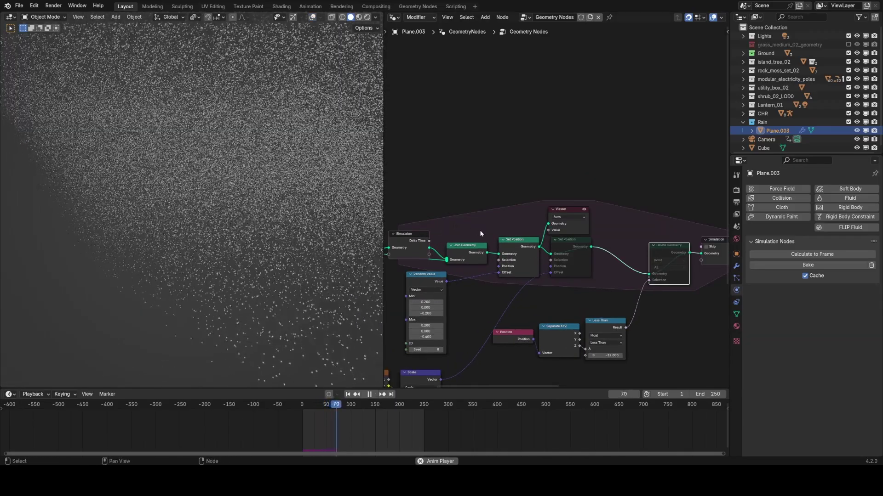
pyautogui.scroll(-5, 288, 241)
pyautogui.scroll(6, 279, 236)
pyautogui.press('space')
pyautogui.press('space')
# Step: Look over the complete rain simulation node tree during playback and stop the animation
pyautogui.click(574, 256)
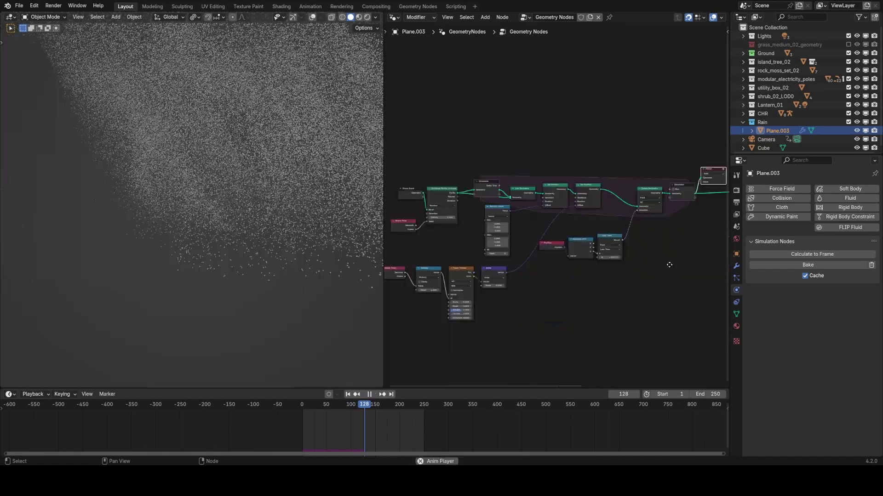
pyautogui.moveTo(668, 264); pyautogui.dragTo(686, 265, button='middle')
pyautogui.scroll(2, 549, 275)
pyautogui.moveTo(549, 275); pyautogui.dragTo(631, 249, button='middle')
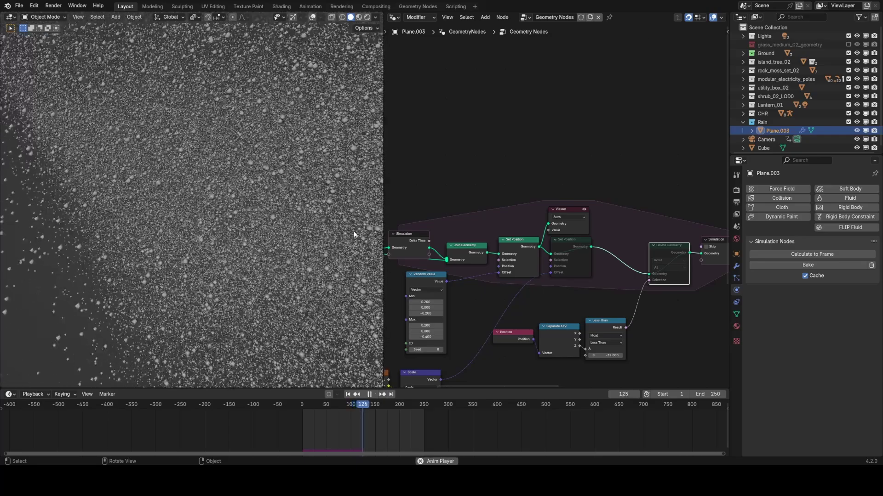
pyautogui.press('space')
# Step: Unmute the second Set Position node in the rain simulation, preview it and play the animation to examine the points
pyautogui.click(573, 253)
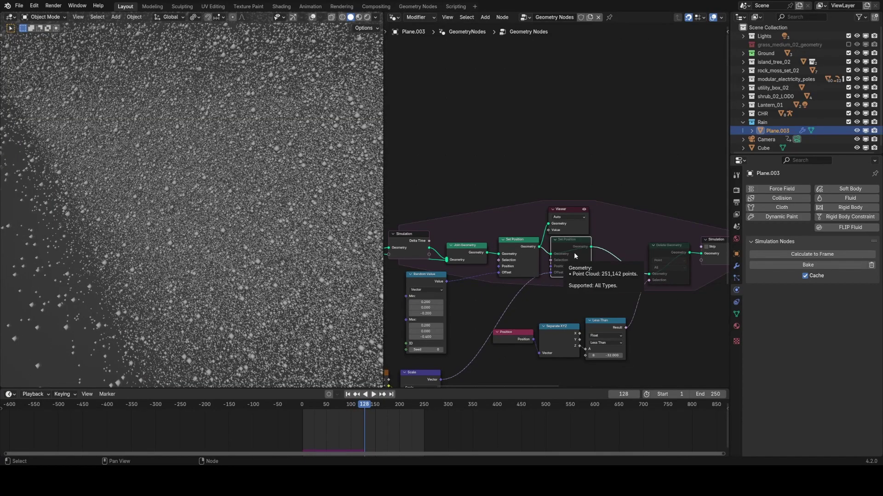
pyautogui.keyDown('ctrl'); pyautogui.keyDown('shift'); pyautogui.click(574, 249); pyautogui.keyUp('shift'); pyautogui.keyUp('ctrl')
pyautogui.press('space')
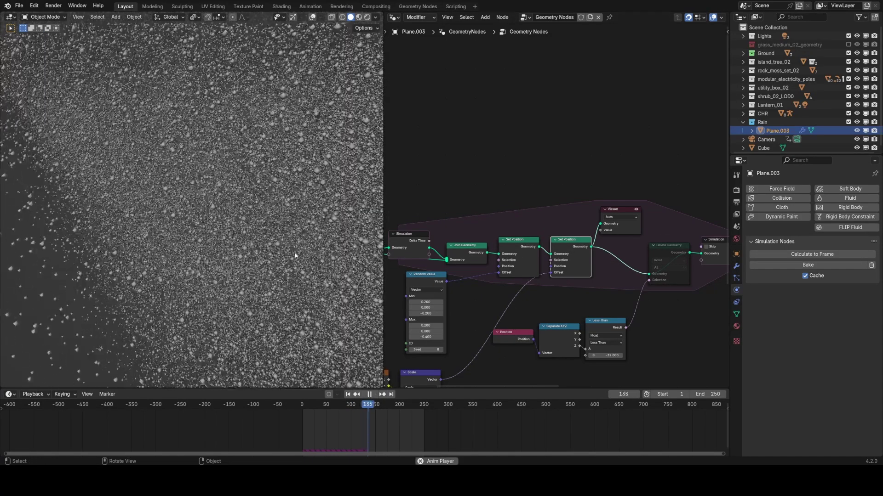
pyautogui.moveTo(264, 268); pyautogui.dragTo(278, 256, button='middle')
pyautogui.press('space')
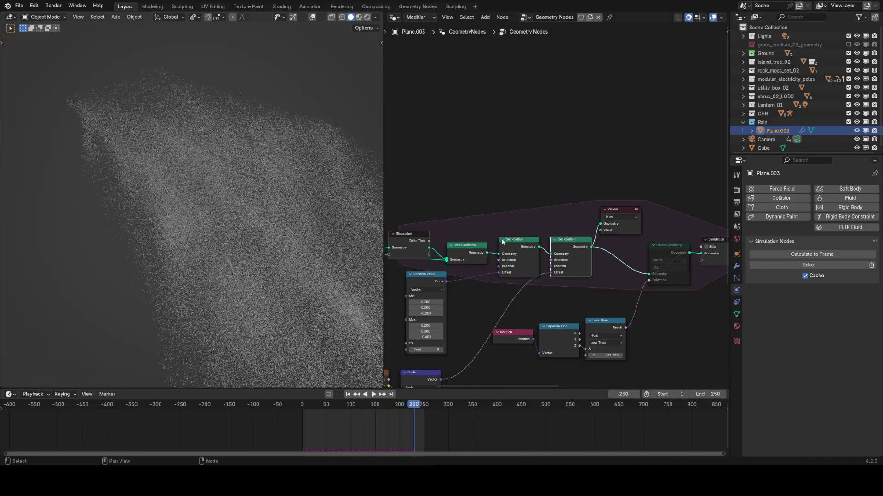
pyautogui.click(664, 248)
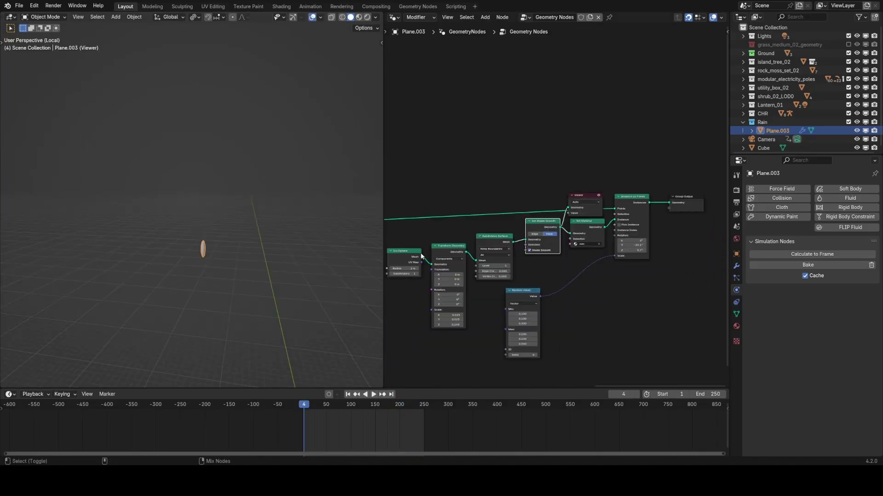
# Step: Preview the raindrop nodes in order: Ico Sphere, Transform Geometry, Subdivision Surface, Set Shade Smooth, Set Material and Instance on Points
pyautogui.keyDown('ctrl'); pyautogui.keyDown('shift'); pyautogui.click(416, 256); pyautogui.keyUp('shift'); pyautogui.keyUp('ctrl')
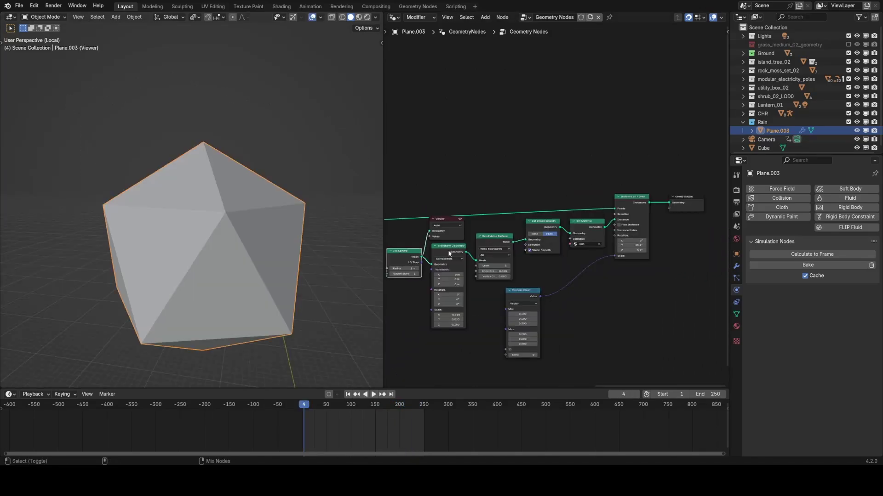
pyautogui.keyDown('ctrl'); pyautogui.keyDown('shift'); pyautogui.click(449, 253); pyautogui.keyUp('shift'); pyautogui.keyUp('ctrl')
pyautogui.keyDown('ctrl'); pyautogui.keyDown('shift'); pyautogui.click(501, 244); pyautogui.keyUp('shift'); pyautogui.keyUp('ctrl')
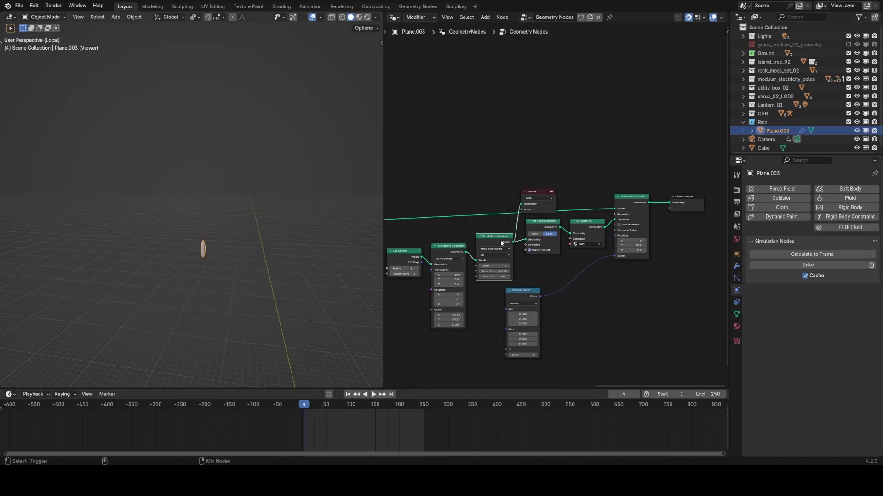
pyautogui.keyDown('ctrl'); pyautogui.keyDown('shift'); pyautogui.click(553, 223); pyautogui.keyUp('shift'); pyautogui.keyUp('ctrl')
pyautogui.keyDown('ctrl'); pyautogui.keyDown('shift'); pyautogui.click(597, 224); pyautogui.keyUp('shift'); pyautogui.keyUp('ctrl')
pyautogui.keyDown('ctrl'); pyautogui.keyDown('shift'); pyautogui.click(633, 207); pyautogui.keyUp('shift'); pyautogui.keyUp('ctrl')
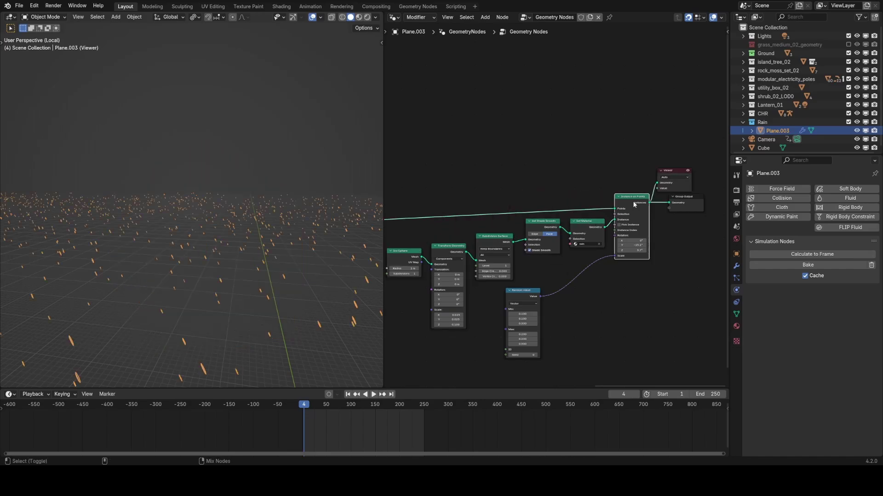
# Step: Play the animation to examine the instanced raindrops from farther out and change the viewport shading mode
pyautogui.press('space')
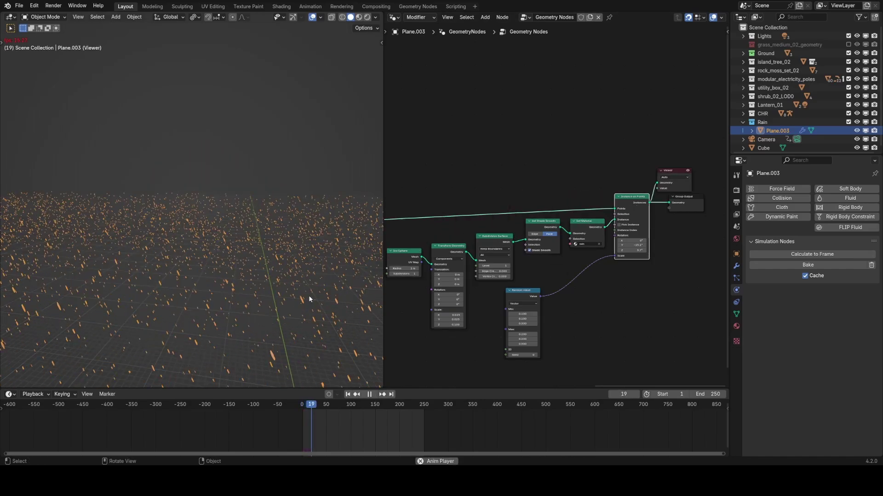
pyautogui.scroll(-6, 313, 282)
pyautogui.moveTo(289, 230)
pyautogui.mouseDown(button='middle')
pyautogui.moveTo(300, 223)
pyautogui.moveTo(285, 224)
pyautogui.mouseUp(button='middle')
pyautogui.scroll(5, 285, 224)
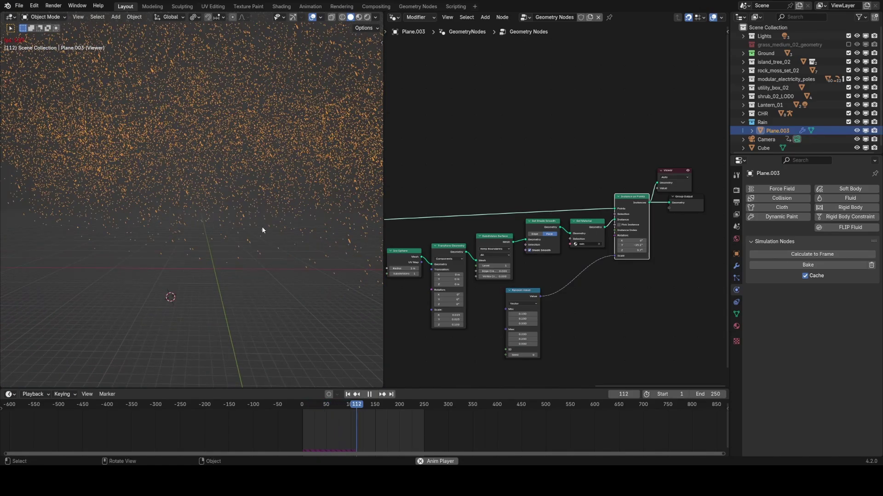
pyautogui.press('z')
pyautogui.click(258, 177)
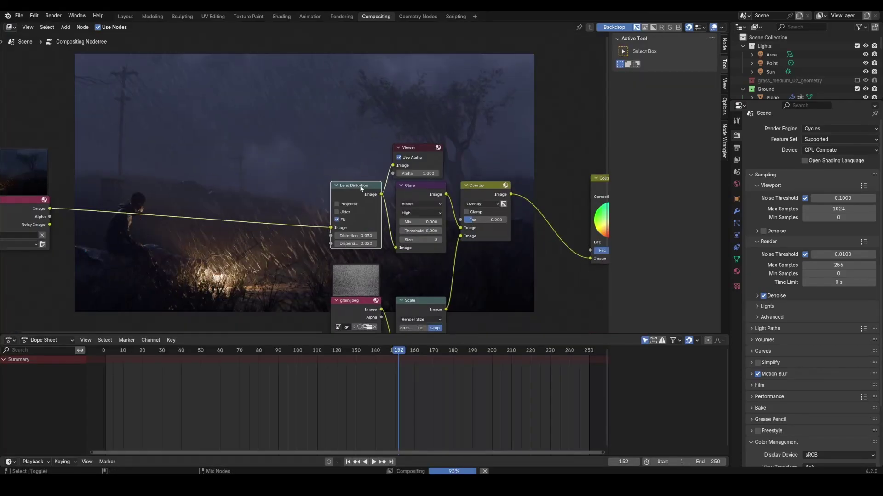
# Step: Move the Viewer clear of the Glare node and preview the Glare, Scale and Overlay nodes in turn
pyautogui.moveTo(417, 146); pyautogui.dragTo(499, 126)
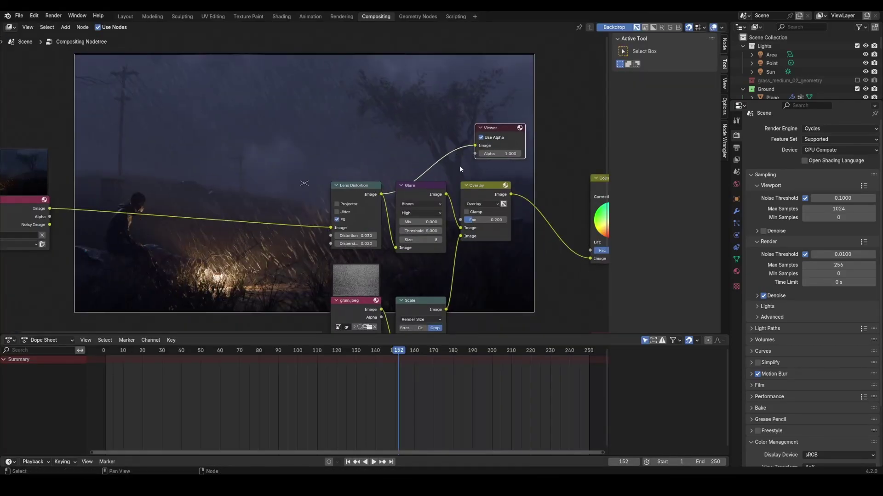
pyautogui.keyDown('ctrl'); pyautogui.keyDown('shift'); pyautogui.click(426, 190); pyautogui.keyUp('shift'); pyautogui.keyUp('ctrl')
pyautogui.moveTo(285, 234); pyautogui.dragTo(152, 149, button='middle')
pyautogui.keyDown('ctrl'); pyautogui.keyDown('shift'); pyautogui.click(290, 216); pyautogui.keyUp('shift'); pyautogui.keyUp('ctrl')
pyautogui.keyDown('ctrl'); pyautogui.keyDown('shift'); pyautogui.click(349, 103); pyautogui.keyUp('shift'); pyautogui.keyUp('ctrl')
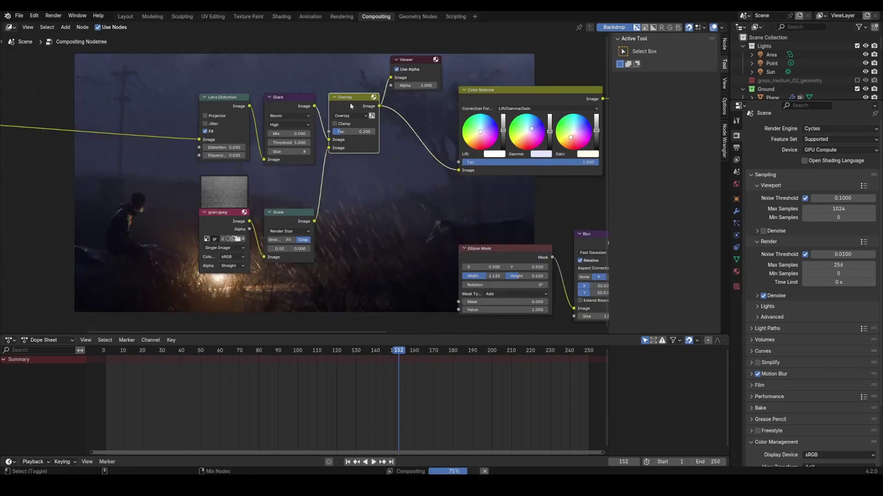
# Step: Set the grain Overlay node's factor to 0.193 and preview the Color Balance node
pyautogui.moveTo(349, 103); pyautogui.dragTo(253, 138, button='middle')
pyautogui.moveTo(252, 166)
pyautogui.mouseDown()
pyautogui.moveTo(271, 169)
pyautogui.moveTo(252, 169)
pyautogui.mouseUp()
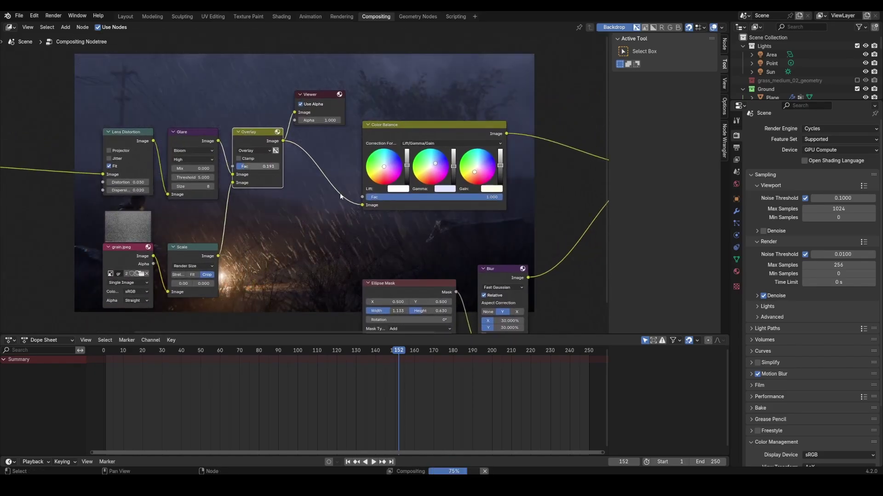
pyautogui.moveTo(343, 198); pyautogui.dragTo(186, 189, button='middle')
pyautogui.keyDown('ctrl'); pyautogui.keyDown('shift'); pyautogui.click(263, 114); pyautogui.keyUp('shift'); pyautogui.keyUp('ctrl')
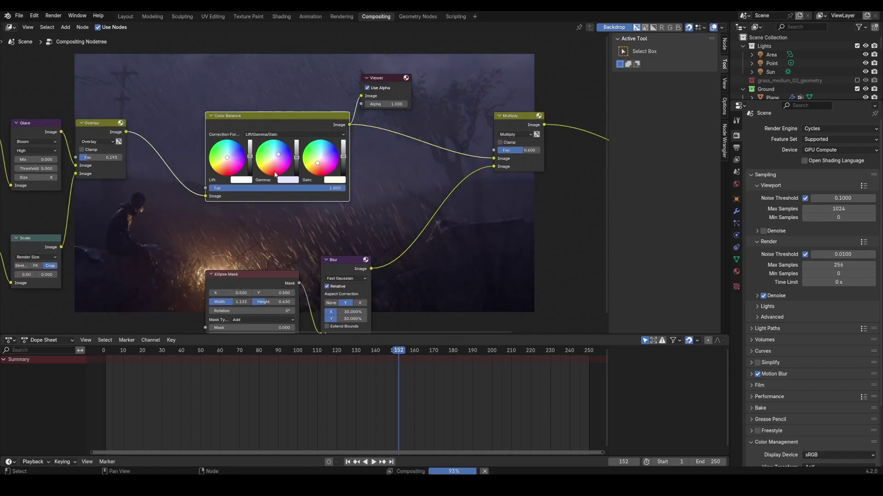
pyautogui.moveTo(273, 179); pyautogui.dragTo(179, 197, button='middle')
pyautogui.scroll(3, 189, 189)
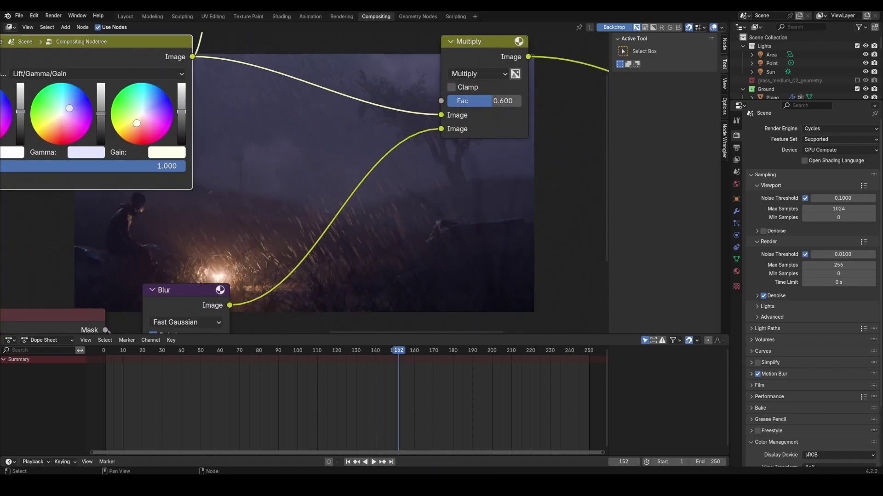
pyautogui.moveTo(184, 166)
pyautogui.mouseDown()
pyautogui.moveTo(39, 166)
pyautogui.moveTo(186, 166)
pyautogui.mouseUp()
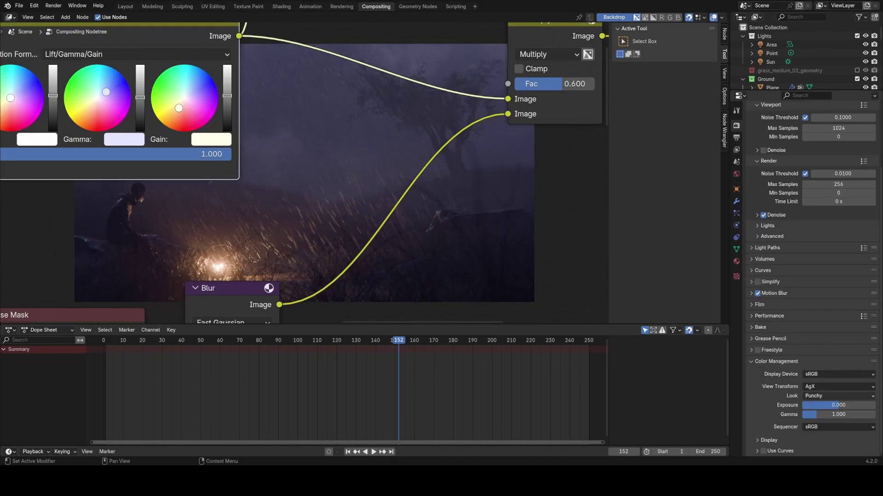
# Step: Compare the color management looks None and Punchy on the composited image, ending on Punchy
pyautogui.click(828, 396)
pyautogui.click(824, 305)
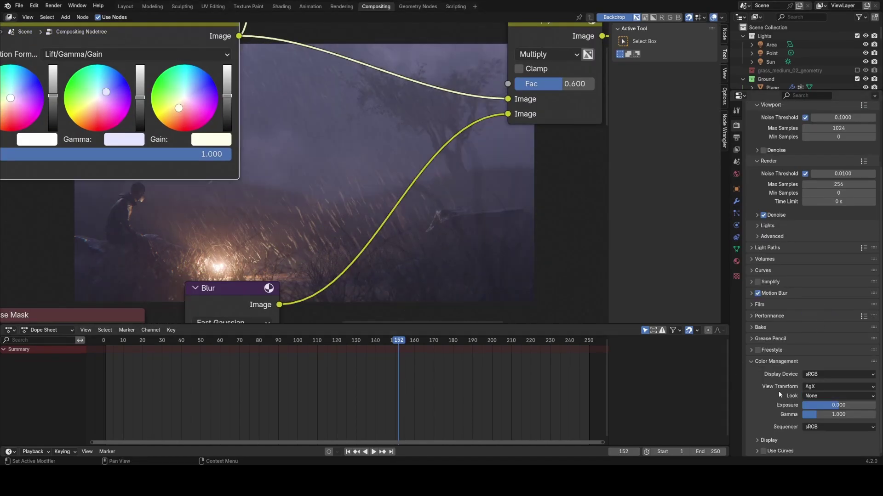
pyautogui.click(829, 395)
pyautogui.click(822, 311)
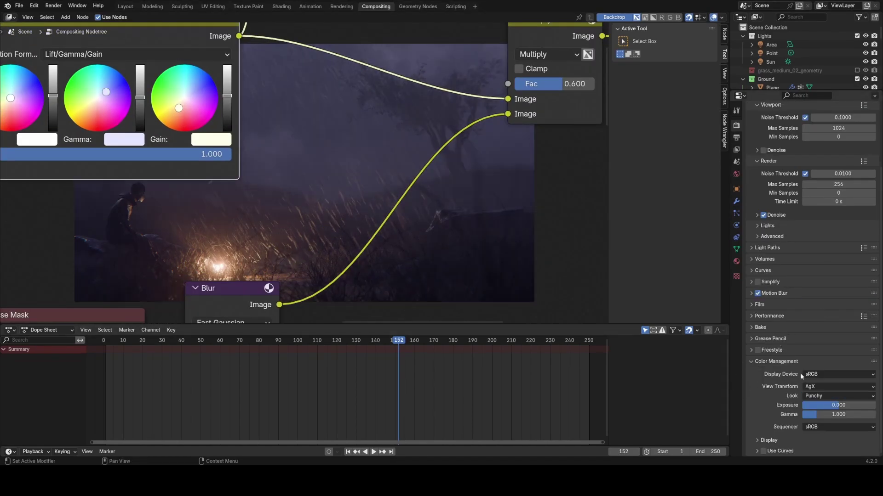
pyautogui.keyDown('ctrl'); pyautogui.scroll(1, 823, 397); pyautogui.keyUp('ctrl')
pyautogui.keyDown('ctrl'); pyautogui.scroll(-1, 822, 396); pyautogui.keyUp('ctrl')
pyautogui.keyDown('ctrl'); pyautogui.scroll(1, 823, 397); pyautogui.keyUp('ctrl')
pyautogui.keyDown('ctrl'); pyautogui.scroll(-1, 823, 397); pyautogui.keyUp('ctrl')
pyautogui.keyDown('ctrl'); pyautogui.scroll(1, 823, 396); pyautogui.keyUp('ctrl')
pyautogui.keyDown('ctrl'); pyautogui.scroll(-1, 823, 396); pyautogui.keyUp('ctrl')
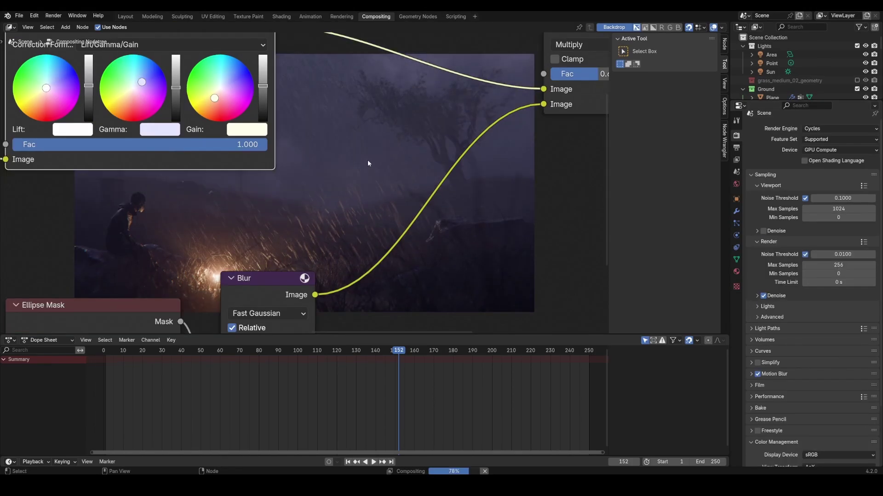
# Step: Preview the Multiply, Ellipse Mask and Blur vignette nodes and return the Viewer to the final output
pyautogui.moveTo(368, 160); pyautogui.dragTo(152, 214, button='middle')
pyautogui.keyDown('ctrl'); pyautogui.keyDown('shift'); pyautogui.click(338, 103); pyautogui.keyUp('shift'); pyautogui.keyUp('ctrl')
pyautogui.moveTo(99, 272); pyautogui.dragTo(140, 202, button='middle')
pyautogui.keyDown('ctrl'); pyautogui.keyDown('shift'); pyautogui.click(86, 229); pyautogui.keyUp('shift'); pyautogui.keyUp('ctrl')
pyautogui.scroll(-2, 87, 229)
pyautogui.keyDown('ctrl'); pyautogui.keyDown('shift'); pyautogui.click(70, 165); pyautogui.keyUp('shift'); pyautogui.keyUp('ctrl')
pyautogui.keyDown('ctrl'); pyautogui.keyDown('shift'); pyautogui.click(161, 188); pyautogui.keyUp('shift'); pyautogui.keyUp('ctrl')
pyautogui.moveTo(270, 153); pyautogui.dragTo(119, 305, button='middle')
pyautogui.keyDown('ctrl'); pyautogui.keyDown('shift'); pyautogui.click(218, 162); pyautogui.keyUp('shift'); pyautogui.keyUp('ctrl')
pyautogui.moveTo(398, 213); pyautogui.dragTo(323, 152, button='middle')
pyautogui.keyDown('ctrl'); pyautogui.keyDown('shift'); pyautogui.click(286, 233); pyautogui.keyUp('shift'); pyautogui.keyUp('ctrl')
pyautogui.moveTo(214, 209); pyautogui.dragTo(242, 165, button='middle')
pyautogui.scroll(-2, 243, 168)
# Step: Set the render output path to //DONE\ and the file format to OpenEXR
pyautogui.click(736, 147)
pyautogui.click(774, 303)
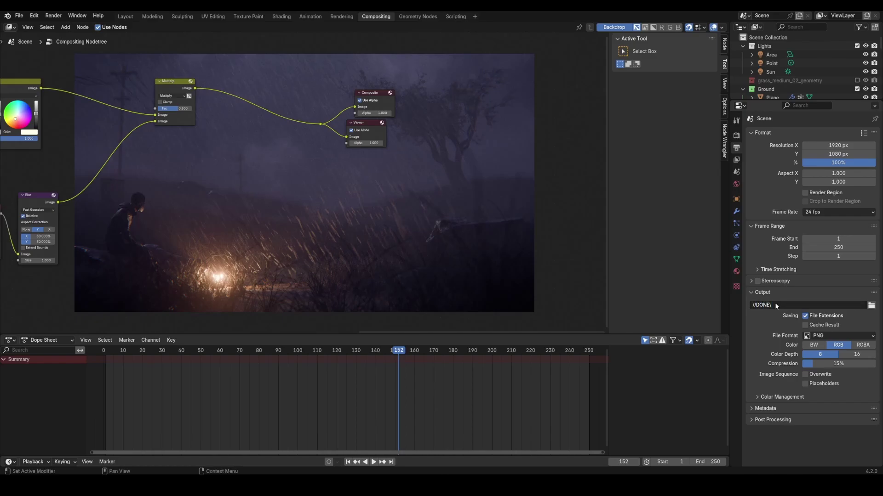
pyautogui.press('Return')
pyautogui.click(809, 336)
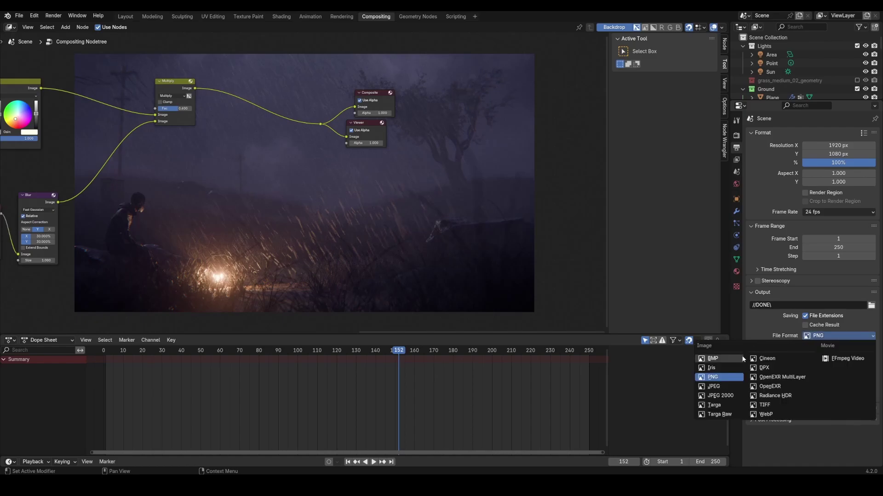
pyautogui.click(771, 387)
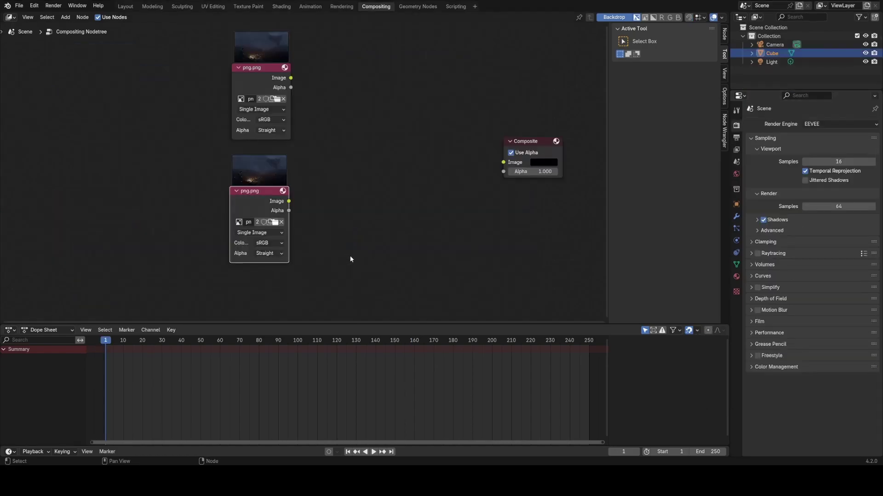
# Step: Preview the png.png and exr.exr image nodes alternately to compare the two file formats
pyautogui.moveTo(288, 173); pyautogui.dragTo(281, 218, button='middle')
pyautogui.keyDown('ctrl'); pyautogui.keyDown('shift'); pyautogui.click(252, 126); pyautogui.keyUp('shift'); pyautogui.keyUp('ctrl')
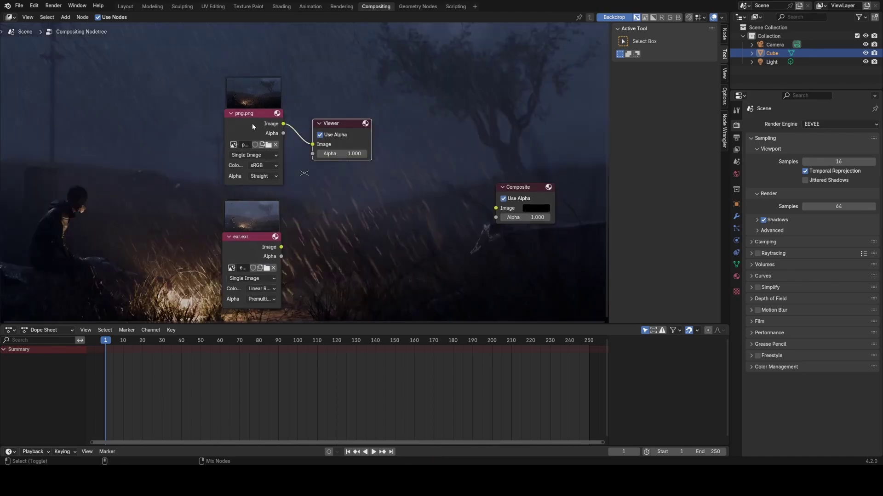
pyautogui.keyDown('ctrl'); pyautogui.keyDown('shift'); pyautogui.click(260, 240); pyautogui.keyUp('shift'); pyautogui.keyUp('ctrl')
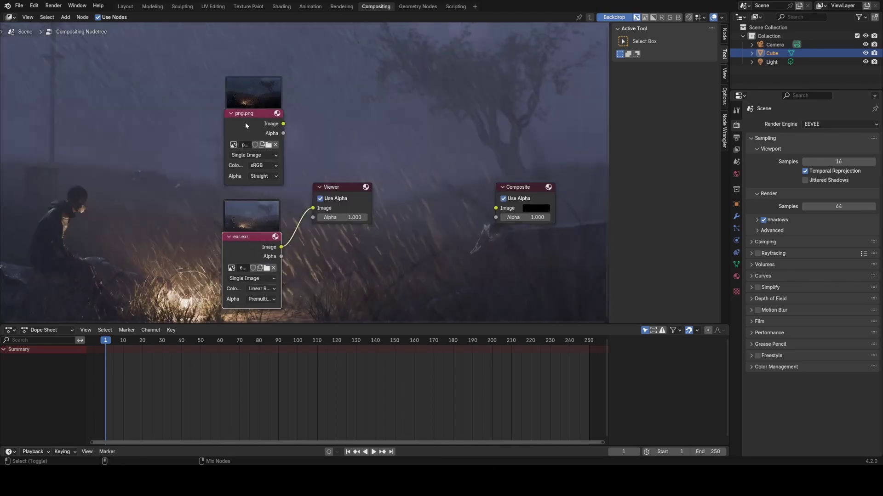
pyautogui.keyDown('ctrl'); pyautogui.keyDown('shift'); pyautogui.click(244, 122); pyautogui.keyUp('shift'); pyautogui.keyUp('ctrl')
pyautogui.keyDown('ctrl'); pyautogui.keyDown('shift'); pyautogui.click(247, 241); pyautogui.keyUp('shift'); pyautogui.keyUp('ctrl')
pyautogui.keyDown('ctrl'); pyautogui.keyDown('shift'); pyautogui.click(249, 135); pyautogui.keyUp('shift'); pyautogui.keyUp('ctrl')
pyautogui.keyDown('ctrl'); pyautogui.keyDown('shift'); pyautogui.click(242, 240); pyautogui.keyUp('shift'); pyautogui.keyUp('ctrl')
# Step: Enlarge and reposition the backdrop, and compare the PNG and EXR images again in close-up
pyautogui.moveTo(242, 240); pyautogui.dragTo(363, 120, button='middle')
pyautogui.hotkey('alt', 'v')
pyautogui.hotkey('alt', 'v')
pyautogui.hotkey('alt', 'v')
pyautogui.hotkey('alt', 'v')
pyautogui.keyDown('alt'); pyautogui.moveTo(186, 282); pyautogui.dragTo(402, 118, button='middle'); pyautogui.keyUp('alt')
pyautogui.moveTo(432, 86); pyautogui.dragTo(401, 177, button='middle')
pyautogui.scroll(-1, 401, 178)
pyautogui.keyDown('ctrl'); pyautogui.keyDown('shift'); pyautogui.click(349, 104); pyautogui.keyUp('shift'); pyautogui.keyUp('ctrl')
pyautogui.keyDown('ctrl'); pyautogui.keyDown('shift'); pyautogui.click(333, 214); pyautogui.keyUp('shift'); pyautogui.keyUp('ctrl')
pyautogui.keyDown('ctrl'); pyautogui.keyDown('shift'); pyautogui.click(320, 138); pyautogui.keyUp('shift'); pyautogui.keyUp('ctrl')
pyautogui.hotkey('shift', 'a')
pyautogui.press('Escape')
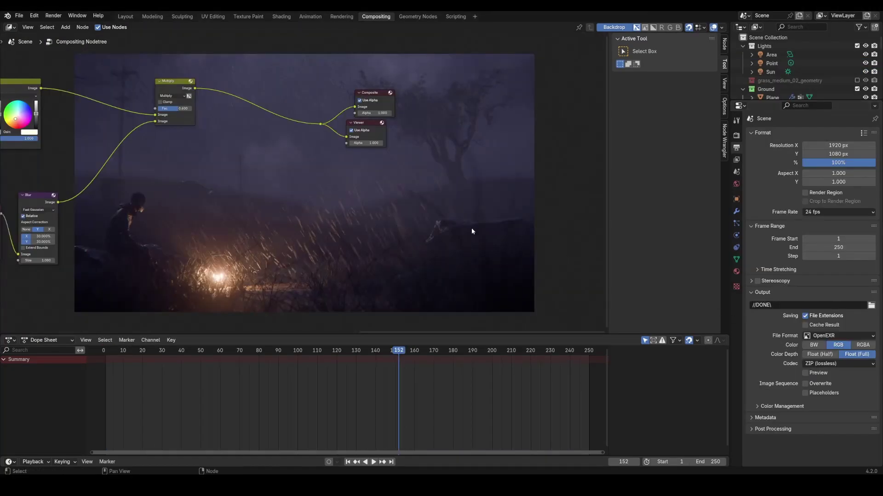
# Step: Group all the compositing effect nodes from Lens Distortion through Multiply, and leave the group
pyautogui.scroll(-5, 444, 225)
pyautogui.moveTo(322, 207); pyautogui.dragTo(382, 195, button='middle')
pyautogui.moveTo(287, 189); pyautogui.dragTo(458, 219, button='middle')
pyautogui.moveTo(287, 150); pyautogui.dragTo(235, 160, button='middle')
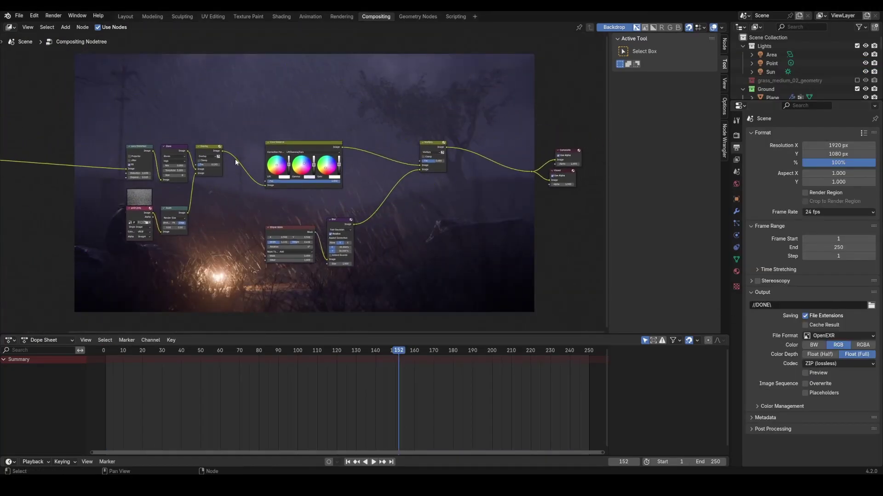
pyautogui.moveTo(89, 92); pyautogui.dragTo(462, 283)
pyautogui.hotkey('ctrl', 'g')
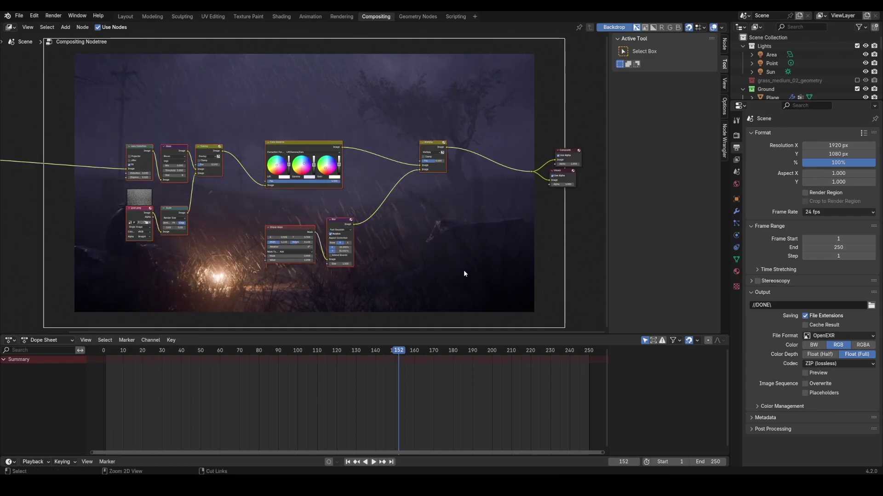
pyautogui.press('Tab')
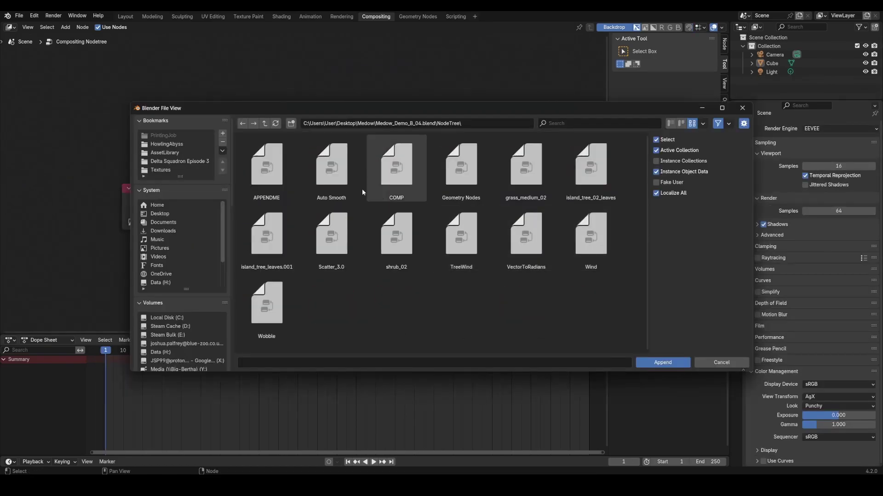
# Step: Append the APPENDME node tree from Medow_Demo_B_04.blend and add it between the Image and Composite nodes
pyautogui.click(281, 167)
pyautogui.doubleClick(290, 180)
pyautogui.hotkey('shift', 'a')
pyautogui.click(293, 184)
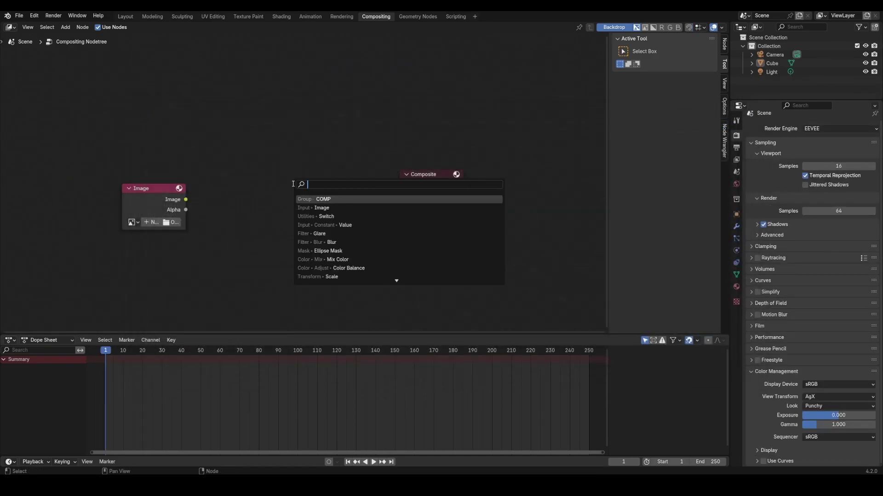
pyautogui.write('a')
pyautogui.click(331, 207)
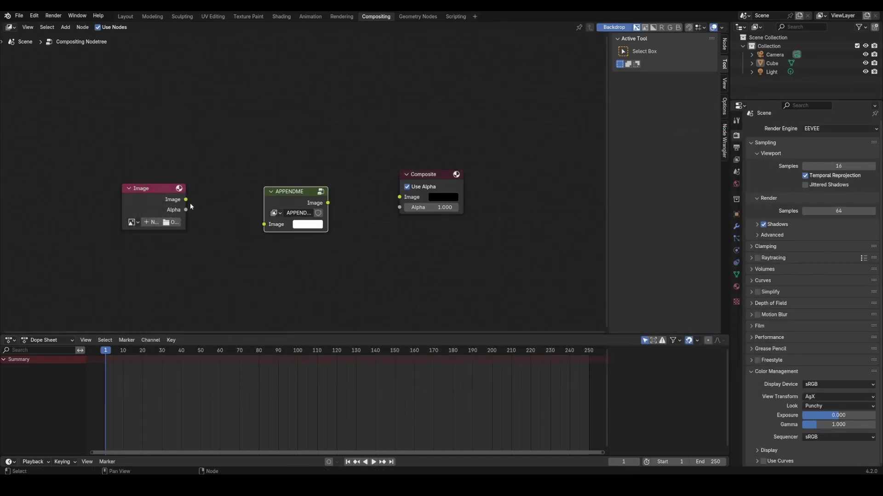
# Step: Link the Image node through the APPENDME group to Composite and preview the group's output
pyautogui.moveTo(186, 199); pyautogui.dragTo(264, 224)
pyautogui.moveTo(327, 203); pyautogui.dragTo(400, 197)
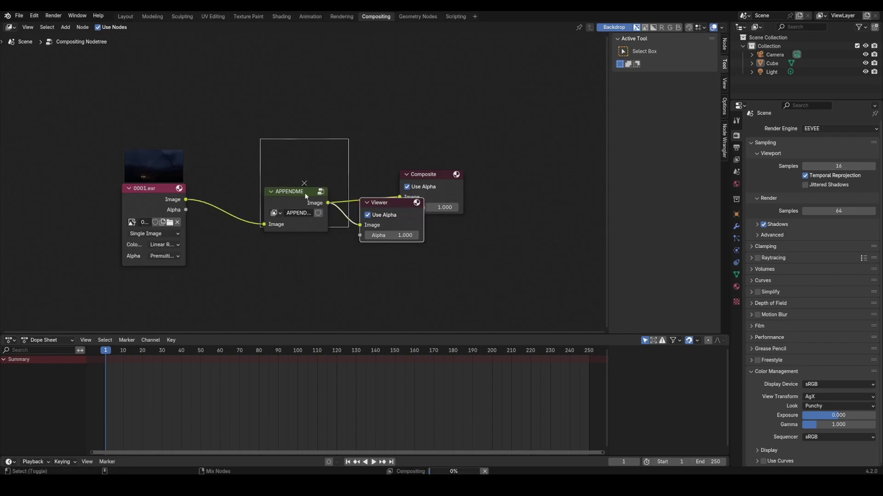
pyautogui.keyDown('ctrl'); pyautogui.keyDown('shift'); pyautogui.click(297, 202); pyautogui.keyUp('shift'); pyautogui.keyUp('ctrl')
# Step: Shrink the backdrop preview and reposition the Viewer and 0001.exr image nodes around the APPENDME group
pyautogui.moveTo(373, 205); pyautogui.dragTo(406, 219)
pyautogui.press('c')
pyautogui.press('Escape')
pyautogui.press('v')
pyautogui.press('v')
pyautogui.moveTo(370, 210); pyautogui.dragTo(337, 199, button='middle')
pyautogui.moveTo(125, 188); pyautogui.dragTo(109, 170)
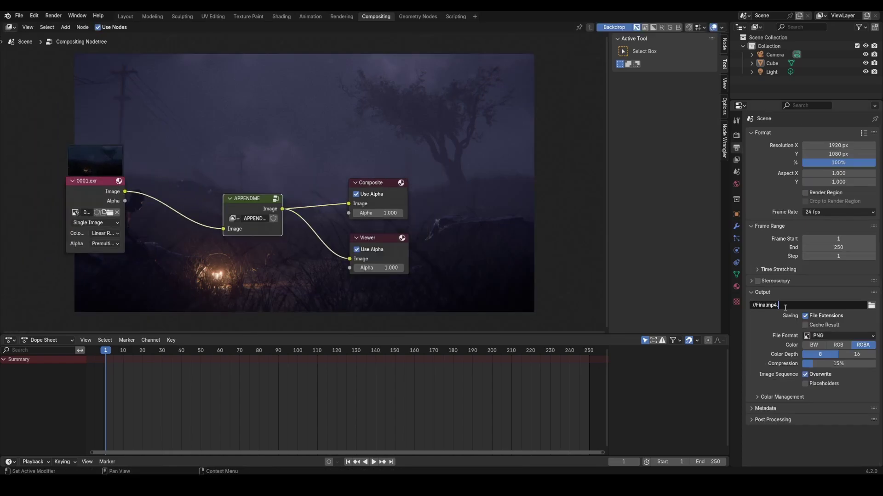
# Step: Set the output file to //Finalmp4.mp4 with FFmpeg Video as the format and MPEG-4 as the container
pyautogui.press('Return')
pyautogui.click(832, 335)
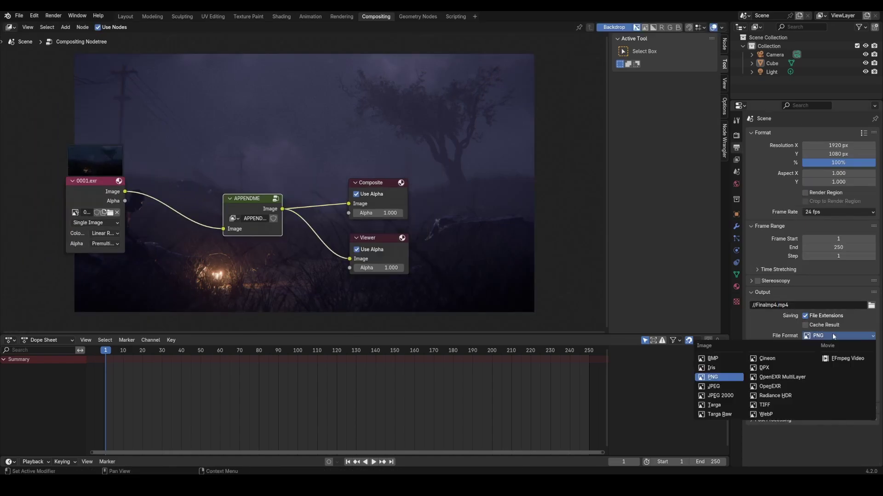
pyautogui.click(860, 358)
pyautogui.click(789, 372)
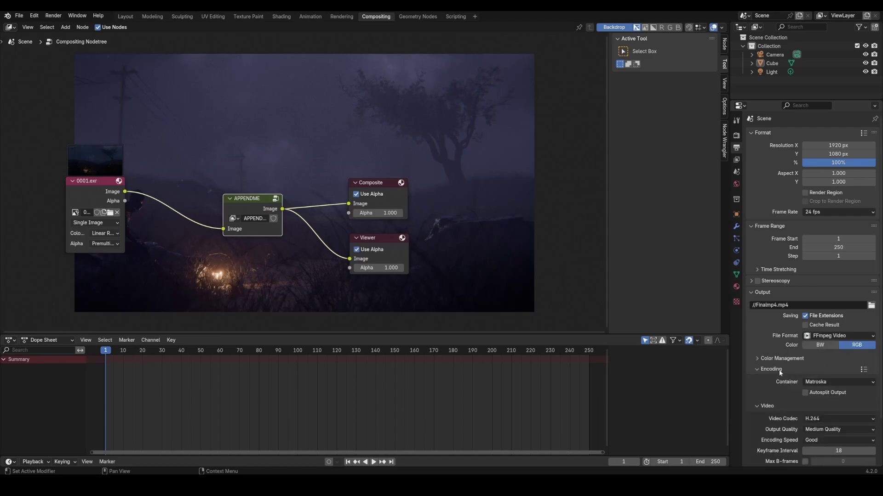
pyautogui.click(817, 381)
pyautogui.click(821, 307)
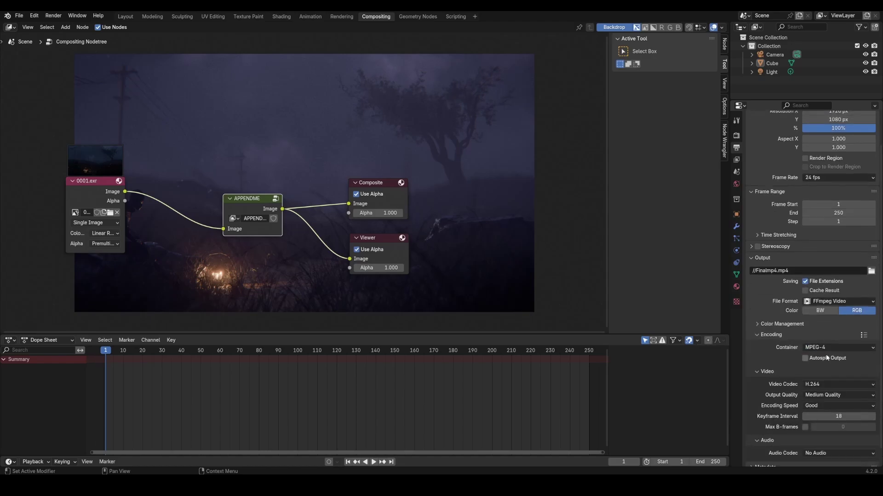
pyautogui.scroll(-3, 825, 357)
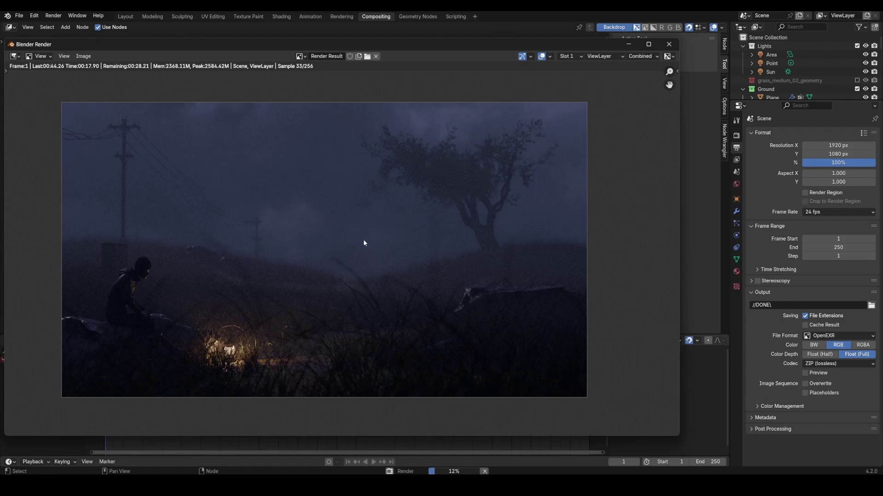
pyautogui.moveTo(364, 241); pyautogui.dragTo(403, 227, button='middle')
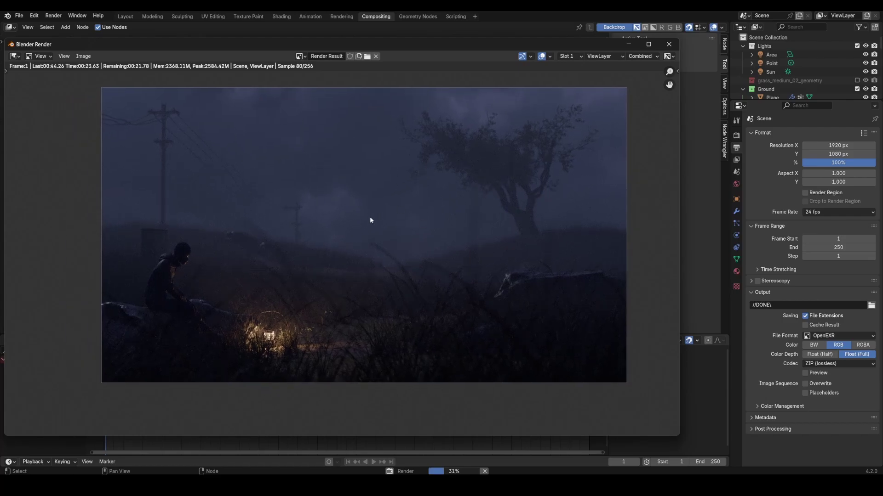
pyautogui.moveTo(413, 205); pyautogui.dragTo(394, 226, button='middle')
pyautogui.moveTo(469, 208); pyautogui.dragTo(437, 227, button='middle')
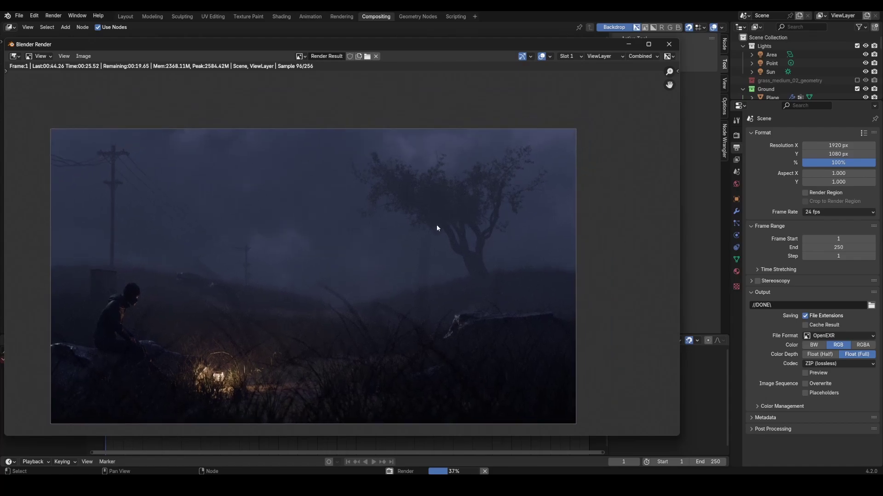
pyautogui.scroll(-2, 436, 225)
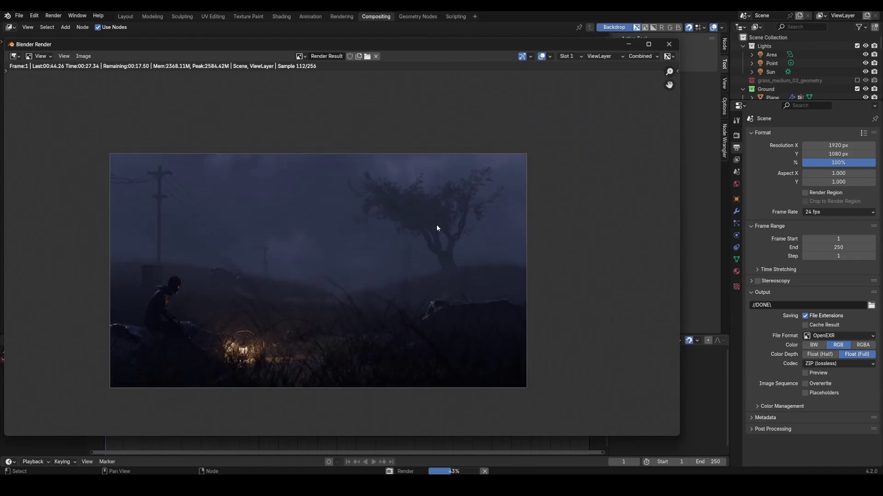
pyautogui.scroll(1, 437, 227)
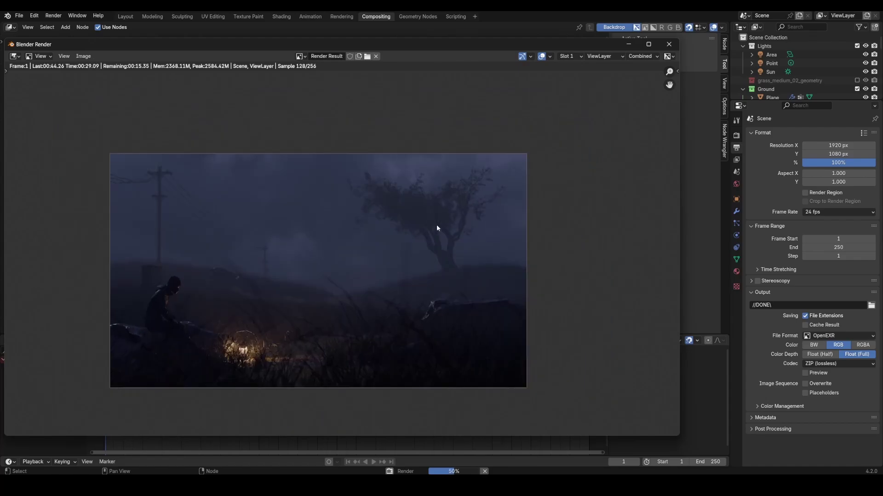